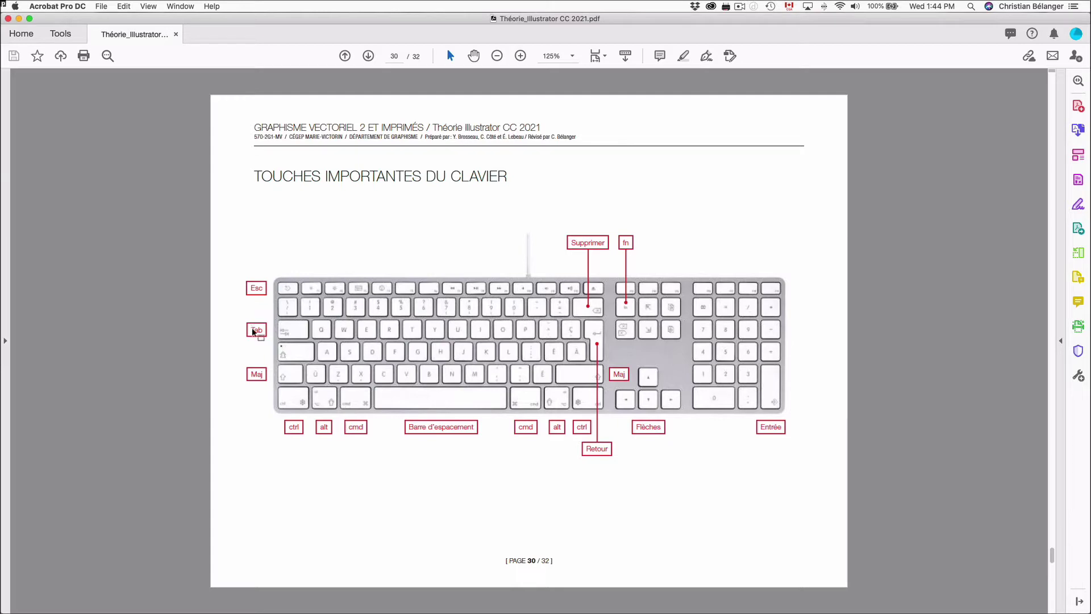
# Step: Cycle forward and backward through the running applications in the application switcher
pyautogui.press('super+Tab')
pyautogui.press('super+Tab')
pyautogui.press('super+Tab')
pyautogui.press('super+Tab')
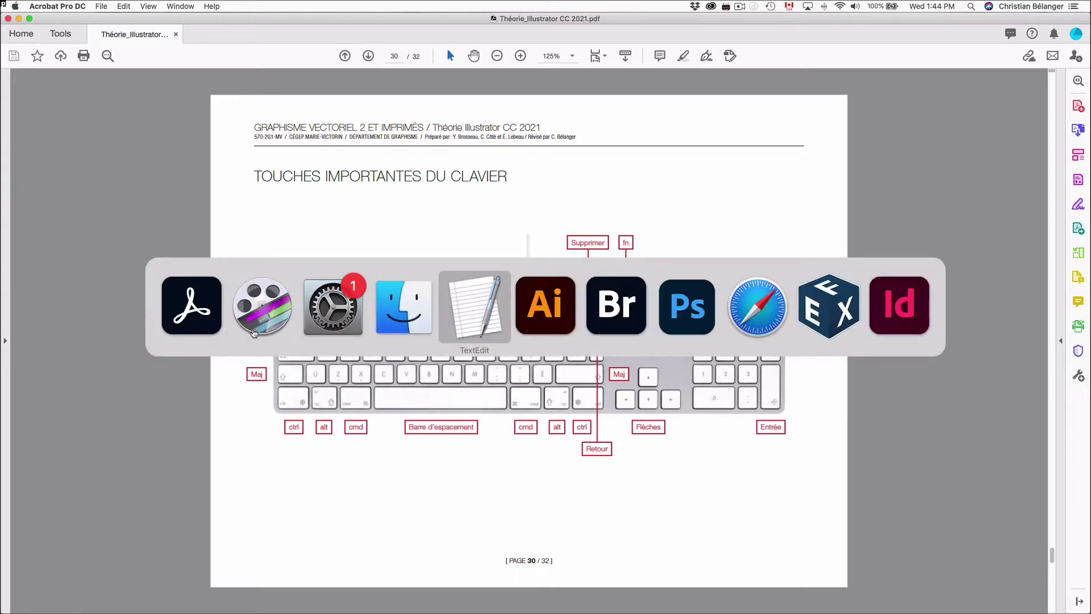
pyautogui.press('super+Tab')
pyautogui.press('super+Tab')
pyautogui.press('super+Tab')
pyautogui.press('super+Tab')
pyautogui.press('super+Tab')
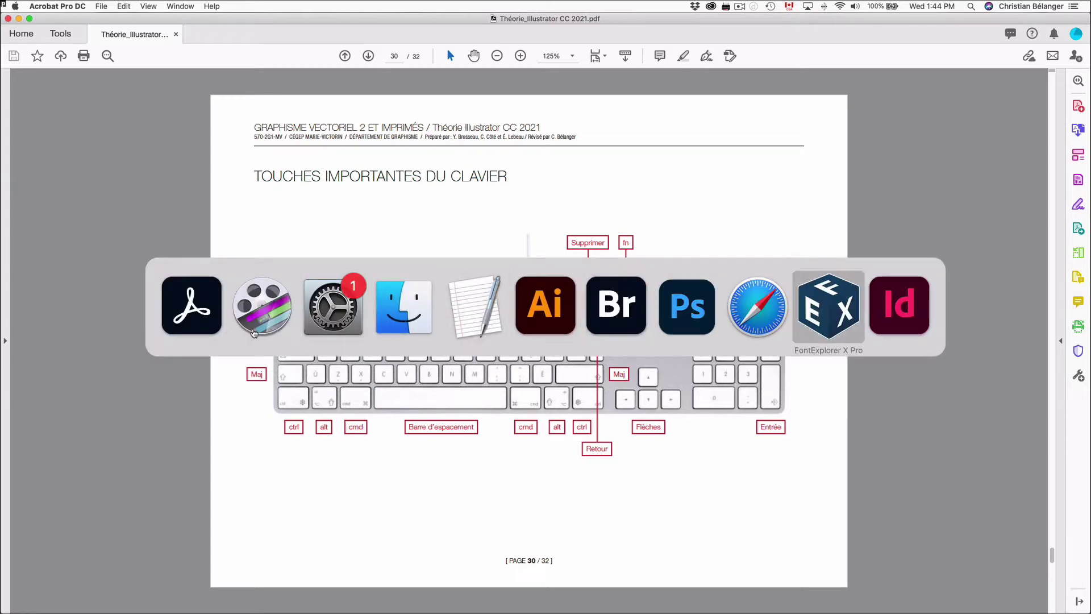
pyautogui.press('super+Tab')
pyautogui.press('super+Tab')
pyautogui.press('super+Tab')
pyautogui.press('super+Tab')
pyautogui.press('super+Tab')
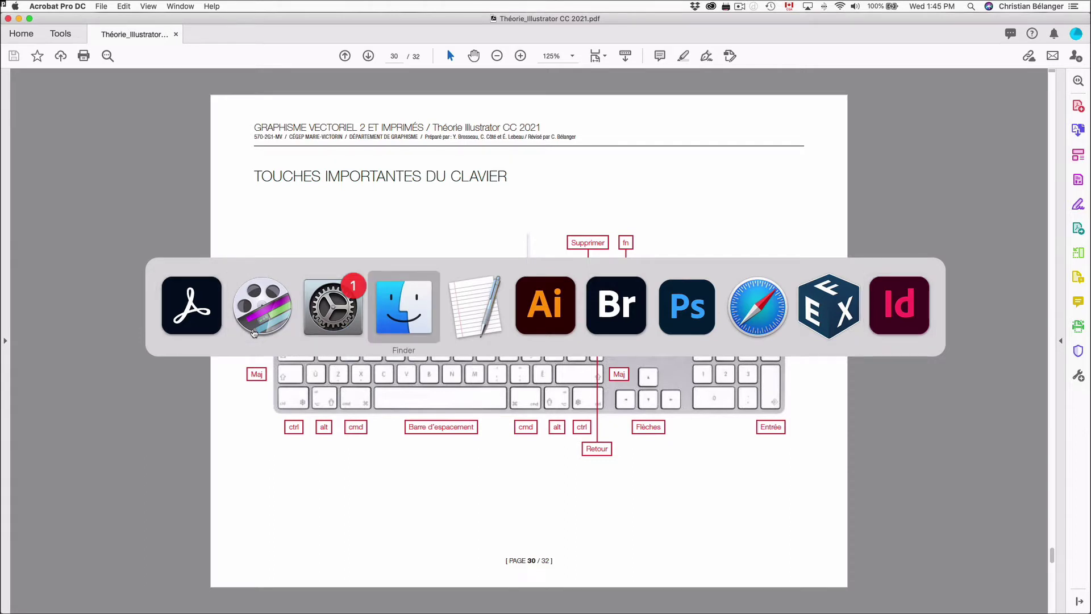
pyautogui.press('super+Tab')
pyautogui.press('super+Tab')
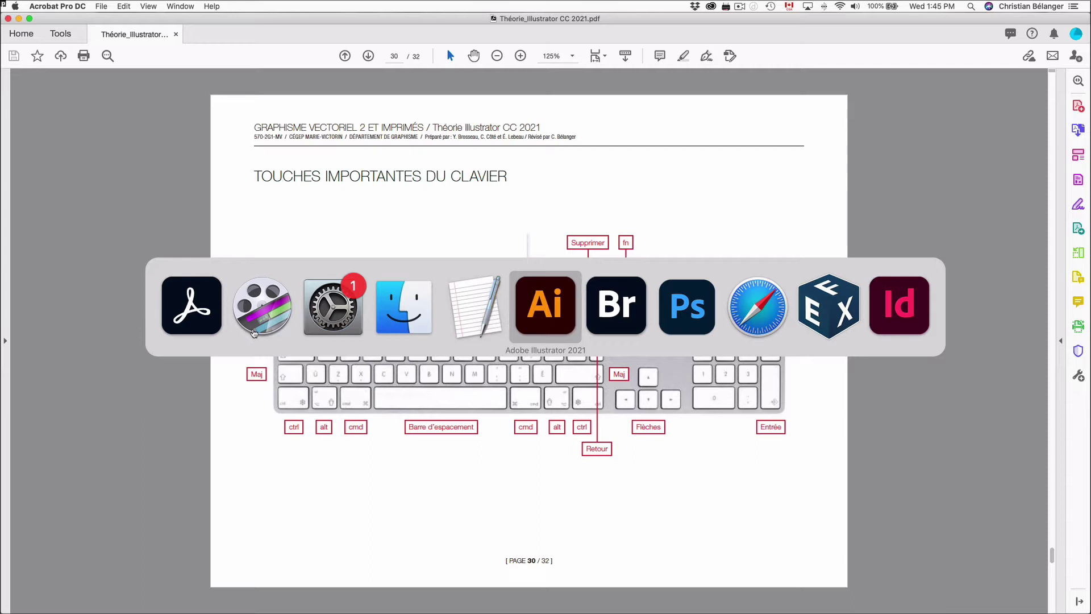
pyautogui.press('super+Tab')
pyautogui.press('super+Tab')
pyautogui.press('super+Tab')
pyautogui.press('super+Tab')
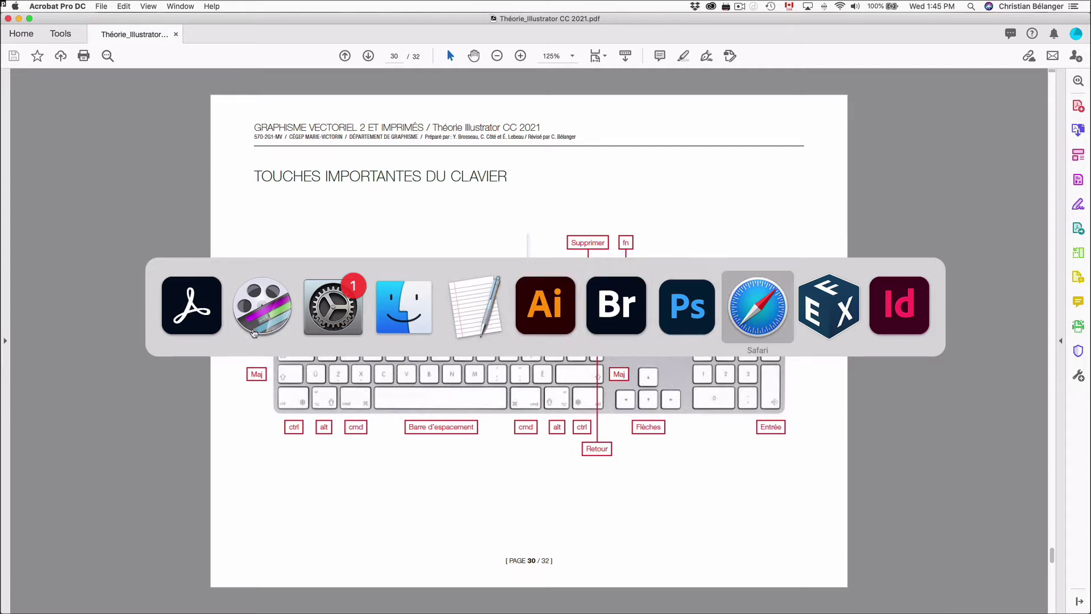
pyautogui.press('super+Tab')
pyautogui.press('super+Tab')
pyautogui.press('super+Tab')
pyautogui.press('super+Tab')
pyautogui.press('super+Tab')
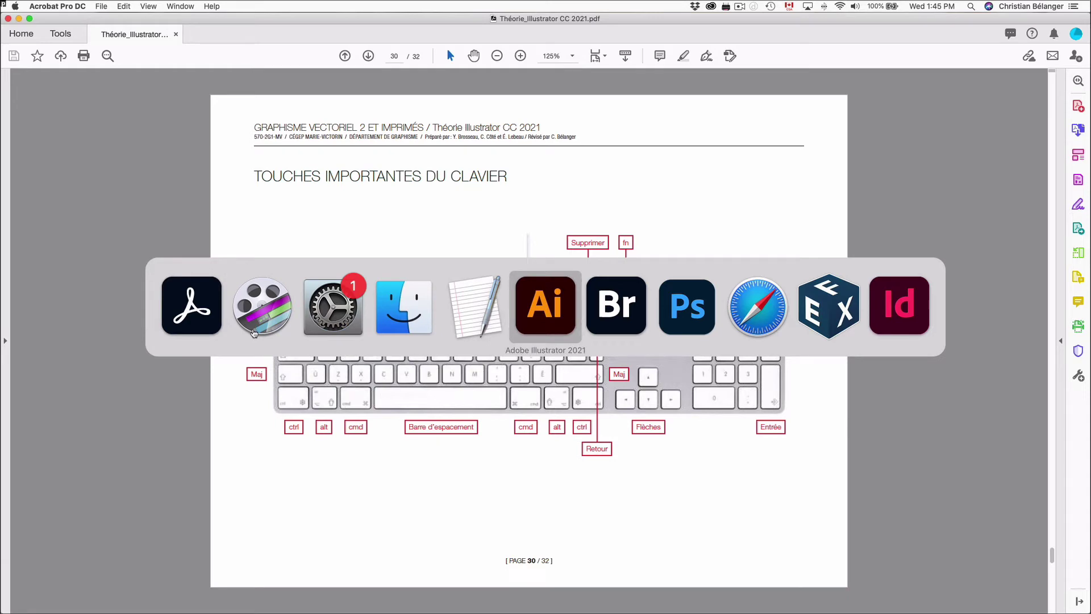
pyautogui.moveTo(253, 333)
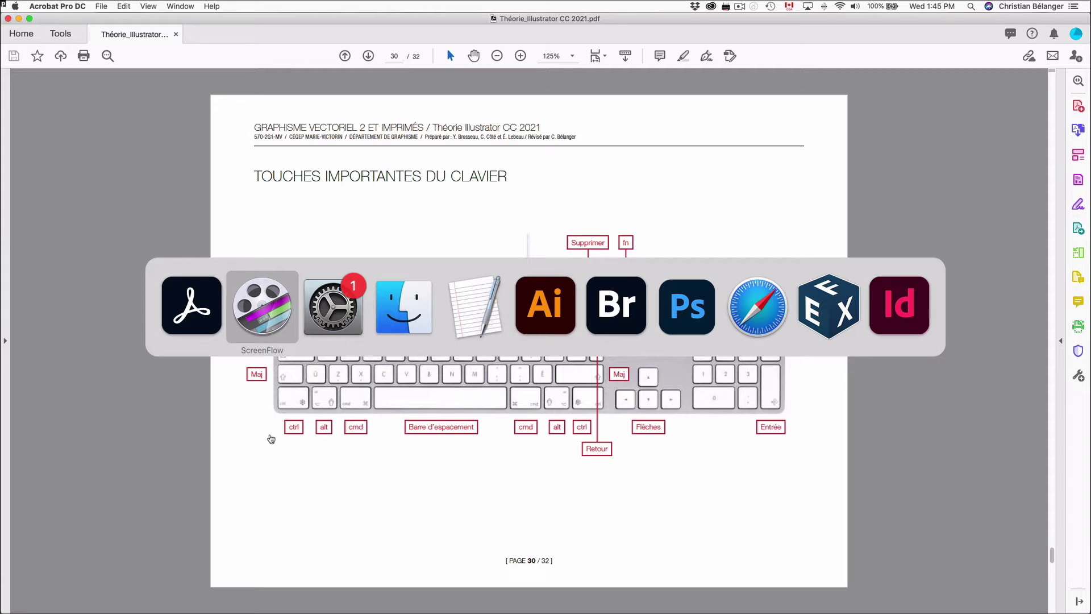
pyautogui.press('super+Tab')
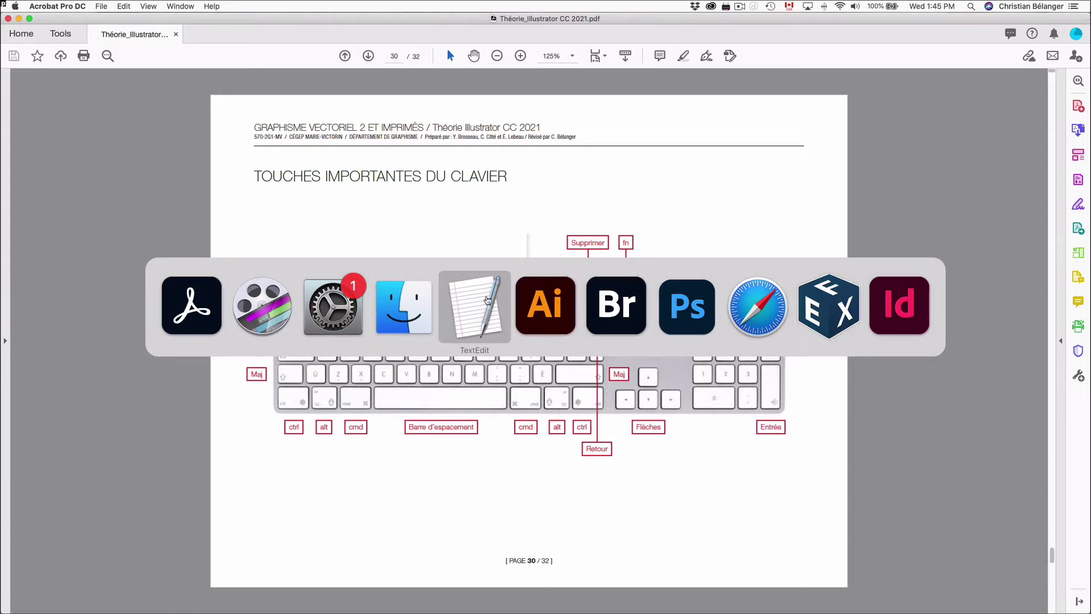
pyautogui.press('super+Tab')
pyautogui.press('super+Tab')
pyautogui.press('super+Tab')
pyautogui.press('super+Tab')
pyautogui.press('super+shift+Tab')
pyautogui.press('super+shift+Tab')
pyautogui.press('super+shift+Tab')
pyautogui.press('super+shift+Tab')
pyautogui.press('super+shift+Tab')
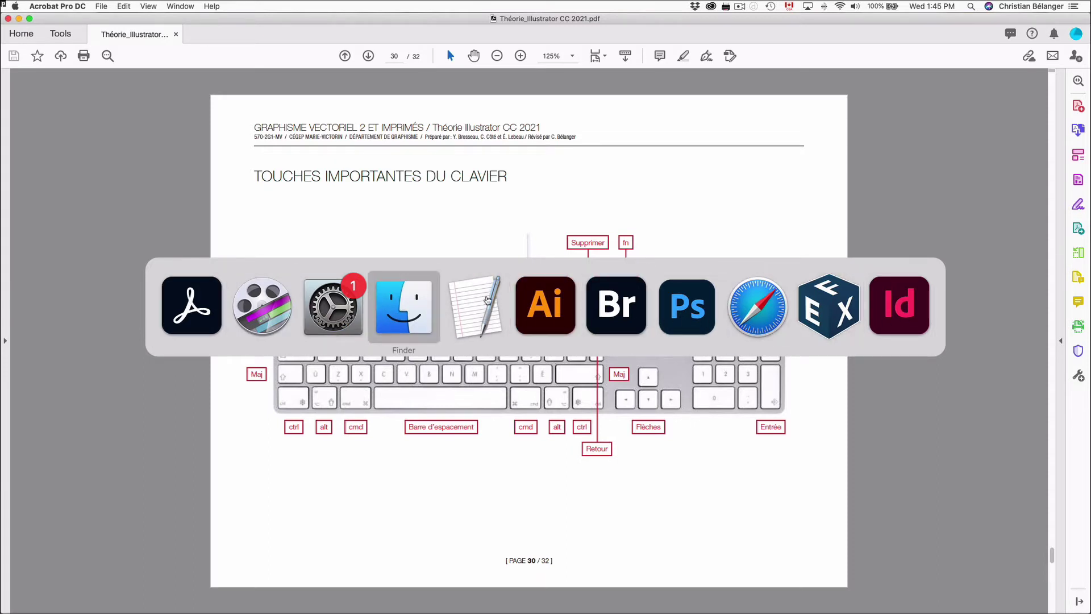
pyautogui.press('super+Tab')
pyautogui.press('super+Tab')
pyautogui.press('super+Tab')
pyautogui.press('super+Tab')
pyautogui.press('super+Tab')
pyautogui.press('super+Tab')
pyautogui.press('super+Tab')
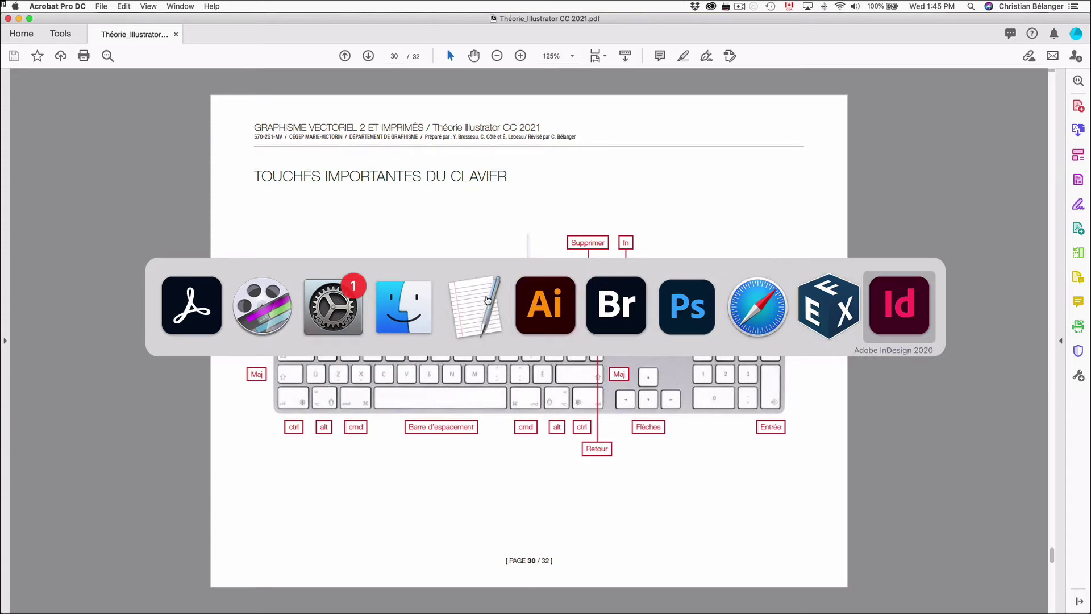
# Step: Go back through the application switcher to Adobe Illustrator 2021 and switch to it
pyautogui.press('super+shift+Tab')
pyautogui.press('super+shift+Tab')
pyautogui.press('super+shift+Tab')
pyautogui.press('super+shift+Tab')
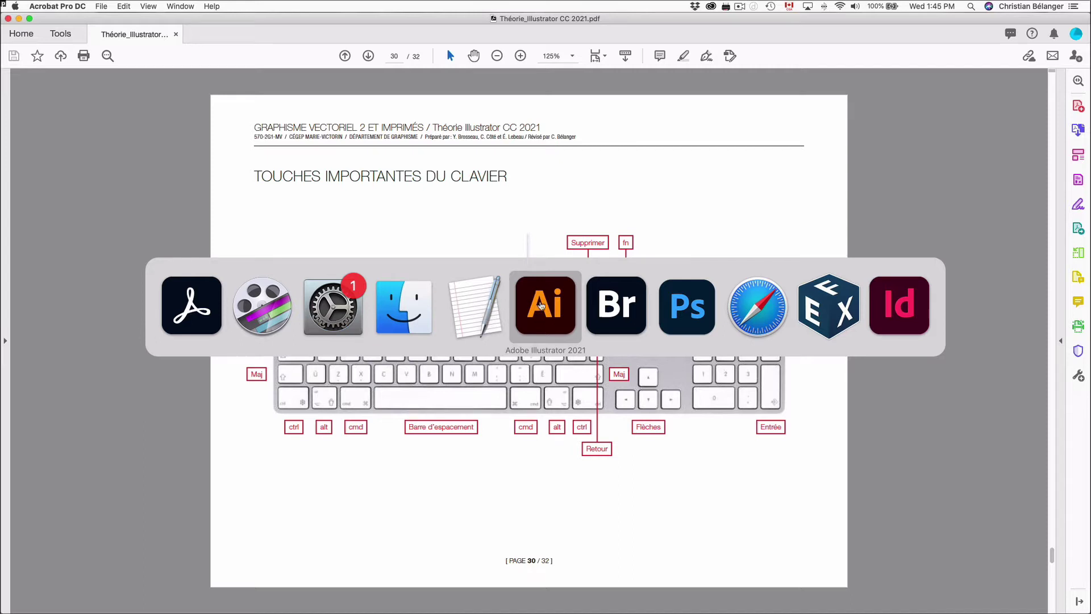
pyautogui.click(541, 304)
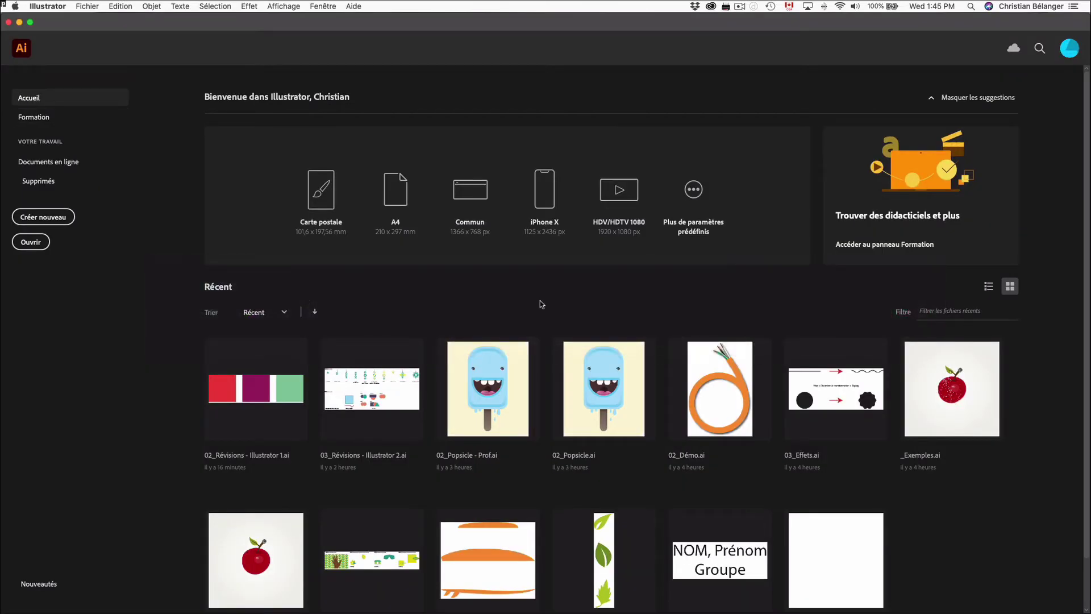
# Step: Switch to Finder and move the _Théorie Illustrator CC 2021 folder window slightly higher on the desktop
pyautogui.press('super+Tab')
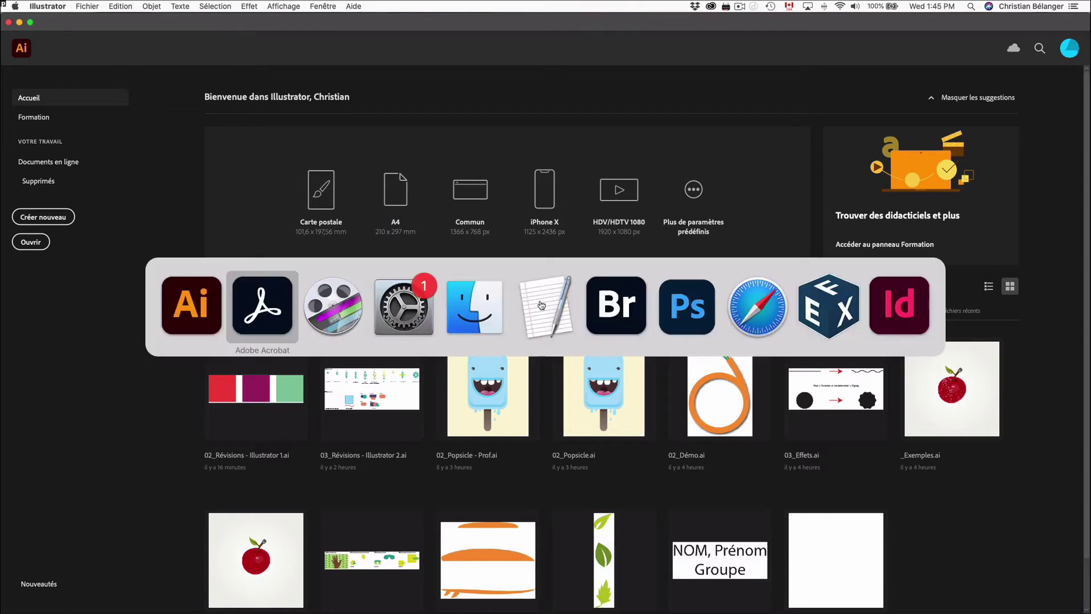
pyautogui.click(477, 316)
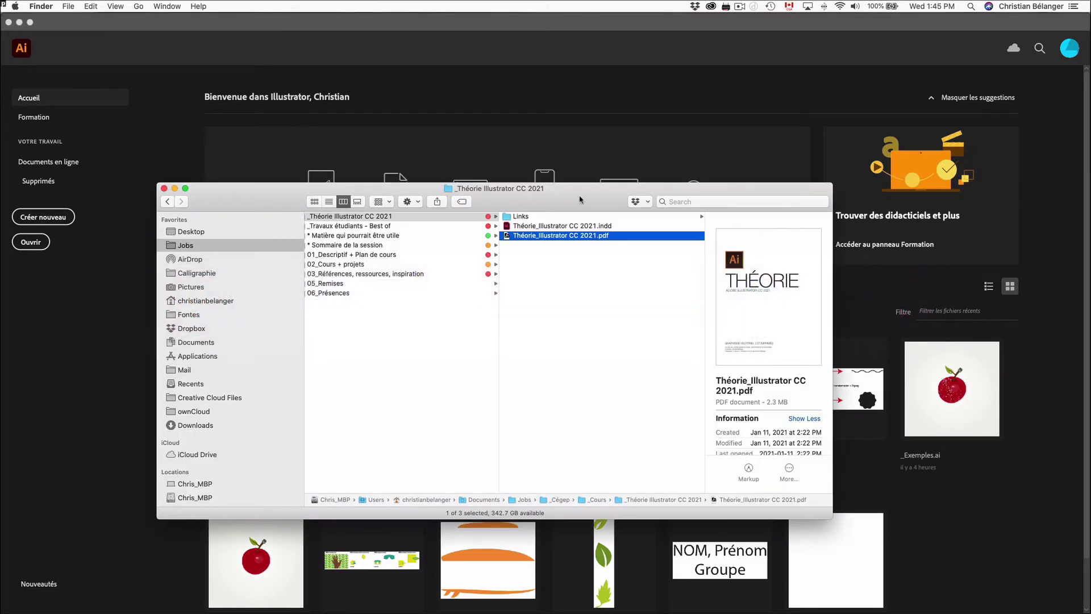
pyautogui.moveTo(578, 196); pyautogui.dragTo(589, 153)
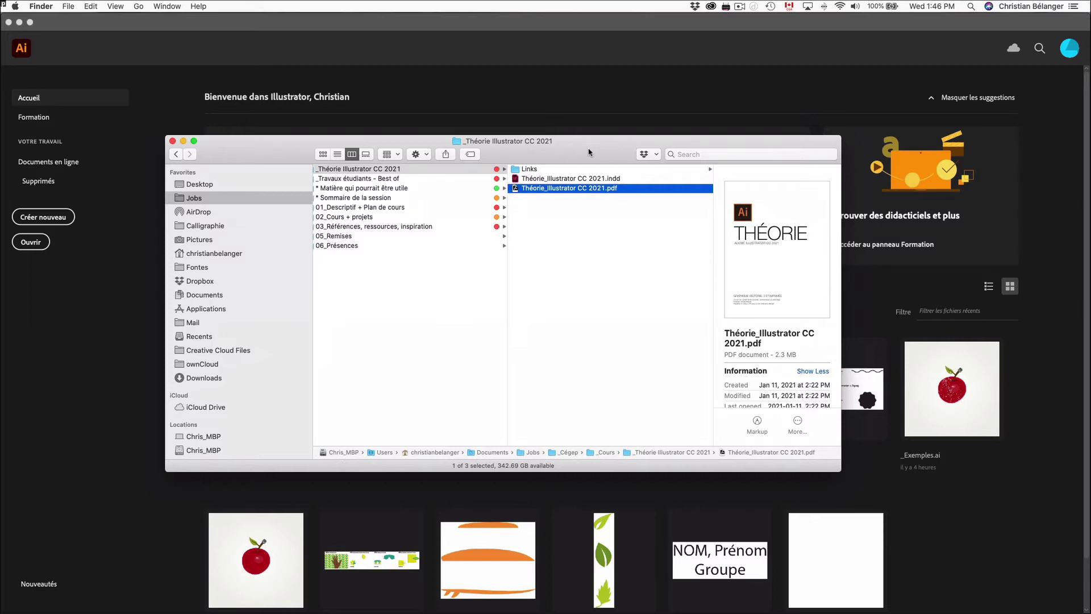
# Step: Minimize the _Théorie Illustrator CC 2021 folder window and restore it
pyautogui.press('super+m')
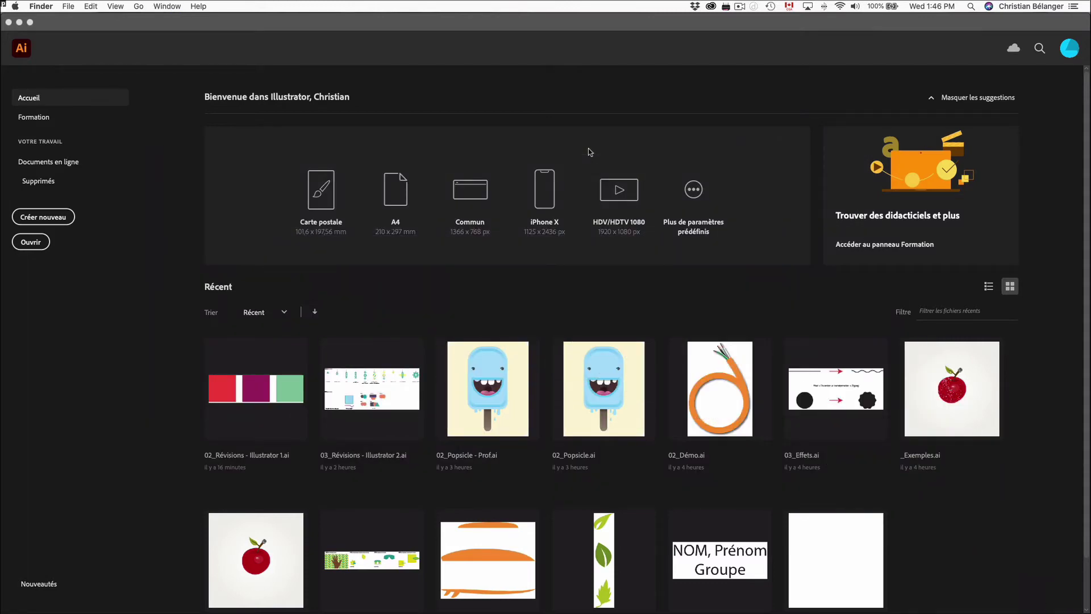
pyautogui.moveTo(894, 609)
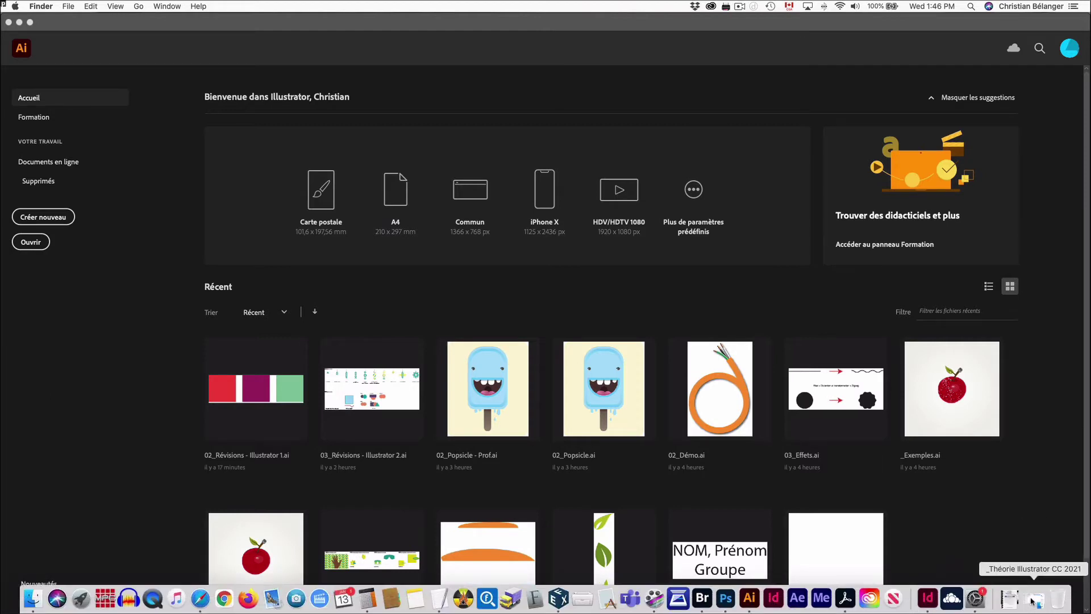
pyautogui.click(1031, 601)
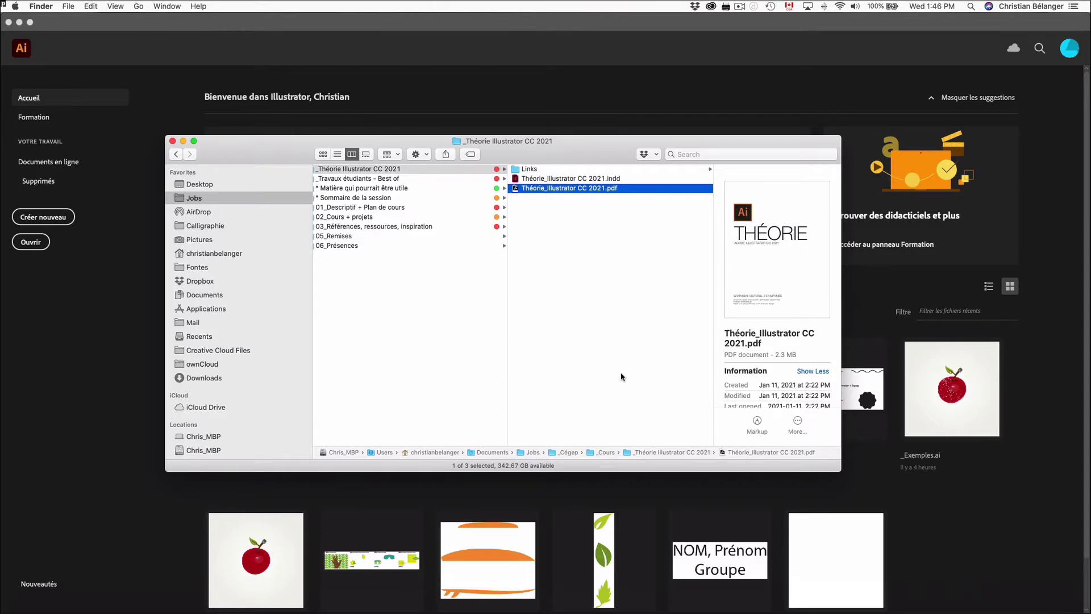
# Step: Open a new Finder window, review the available file commands and their shortcuts, and close that window
pyautogui.press('super+n')
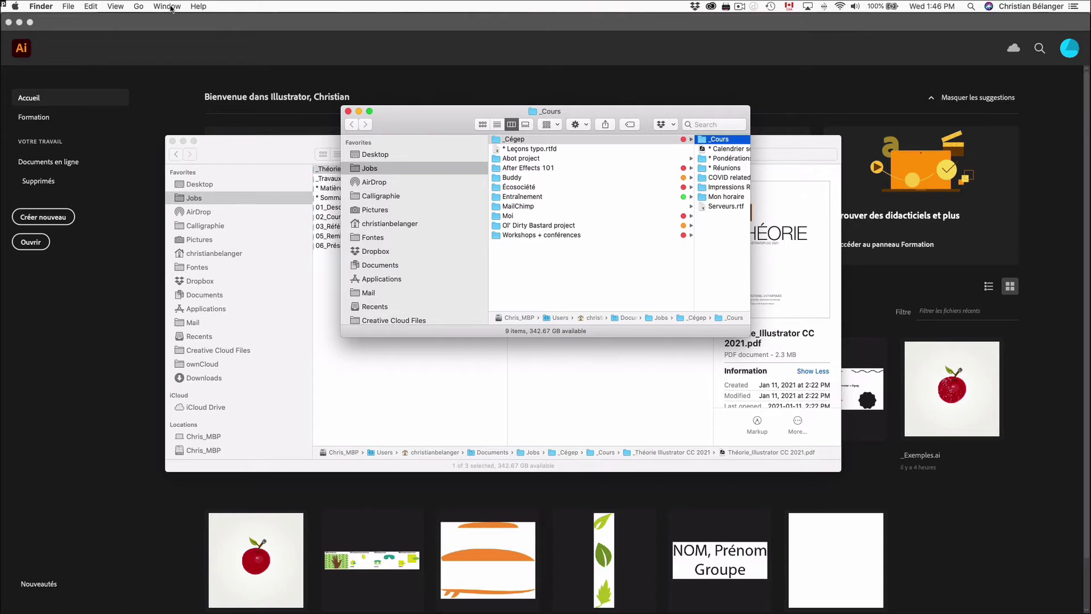
pyautogui.click(69, 6)
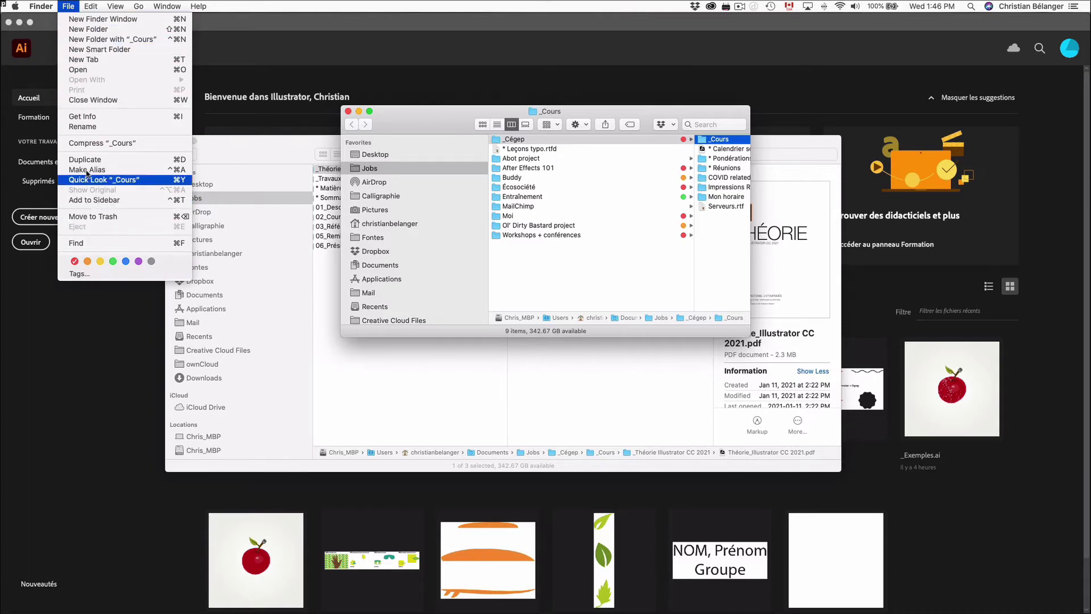
pyautogui.moveTo(92, 6)
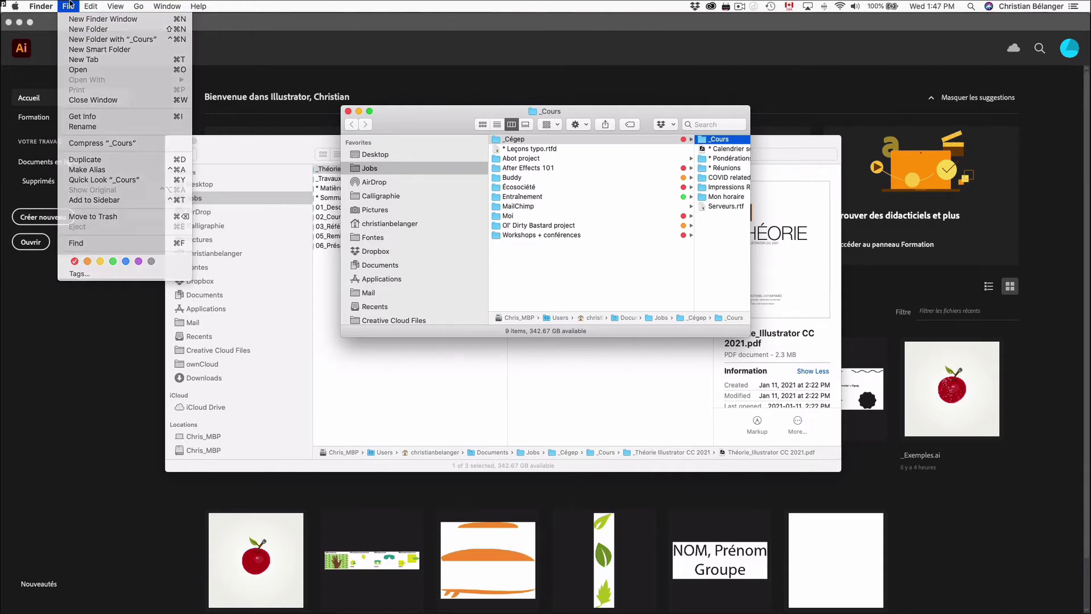
pyautogui.click(71, 4)
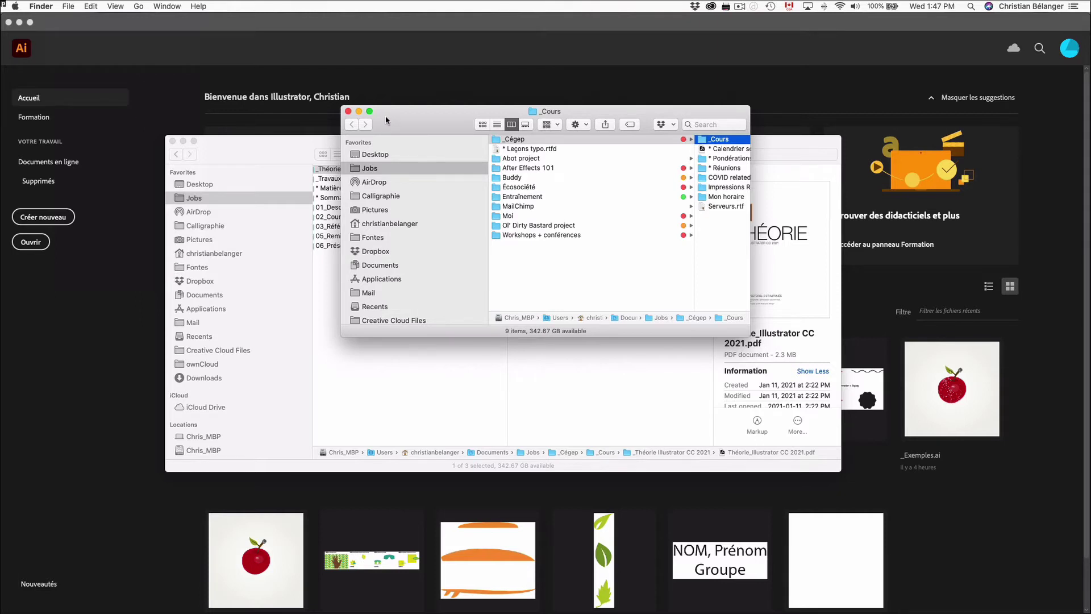
pyautogui.press('super+w')
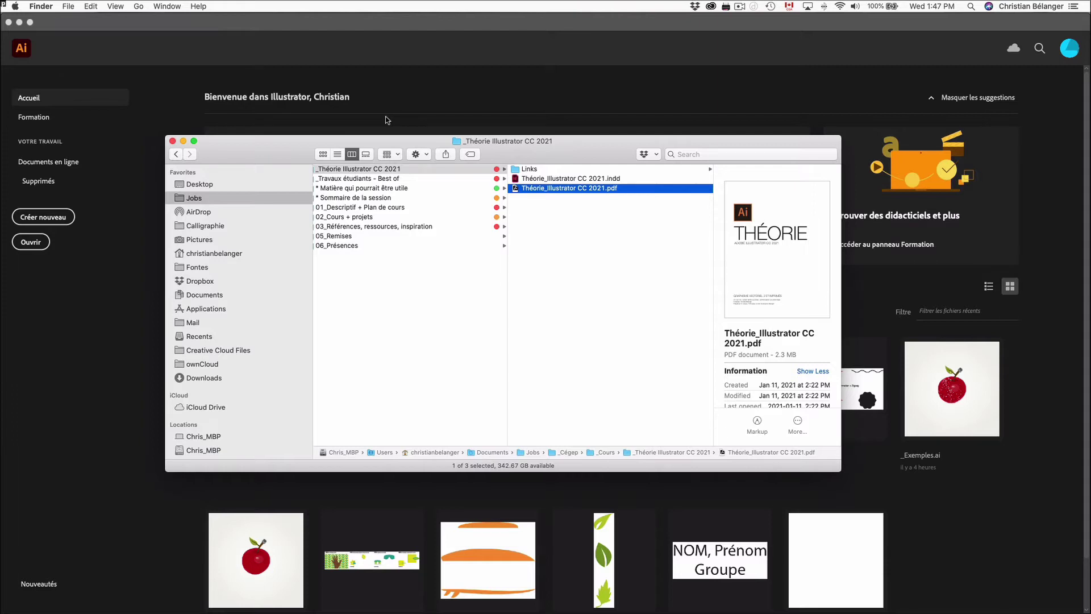
# Step: Check the shortcut for closing a window, and demonstrate it by opening and closing a second Finder window
pyautogui.click(66, 6)
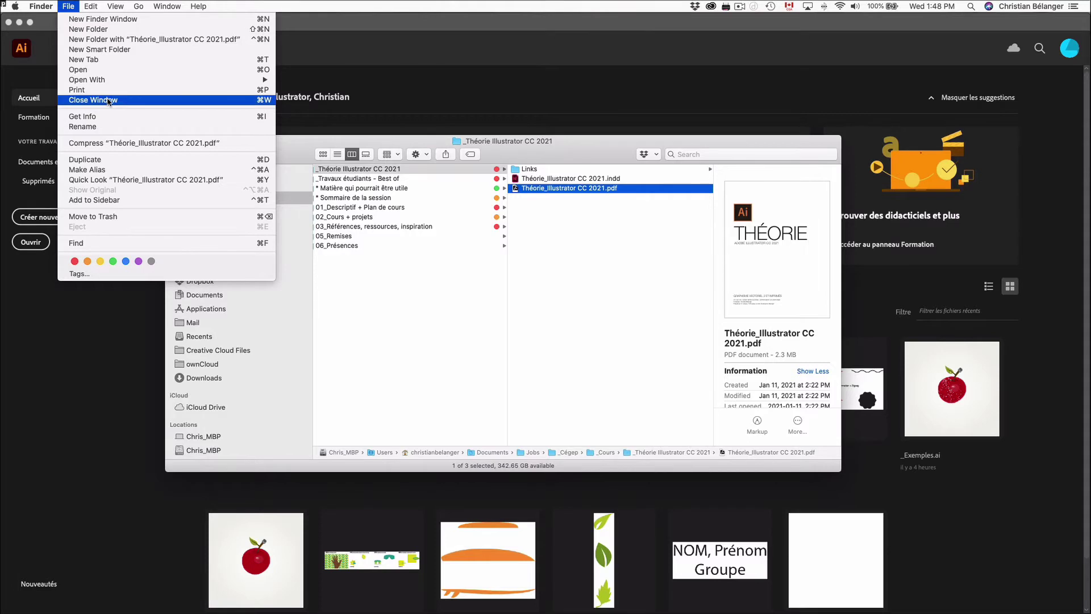
pyautogui.click(69, 5)
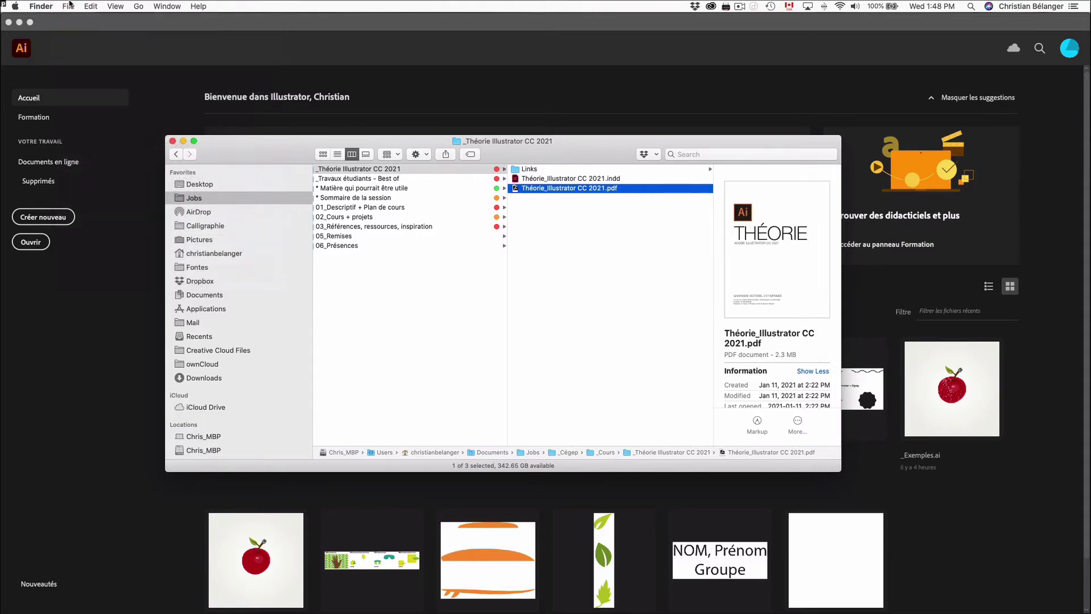
pyautogui.press('super+n')
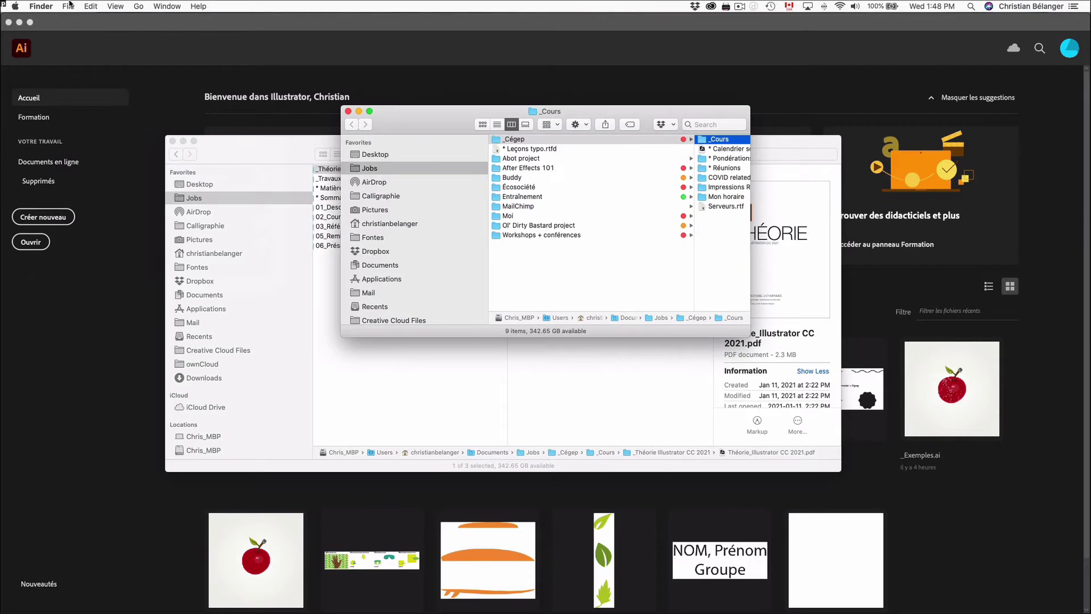
pyautogui.press('super+w')
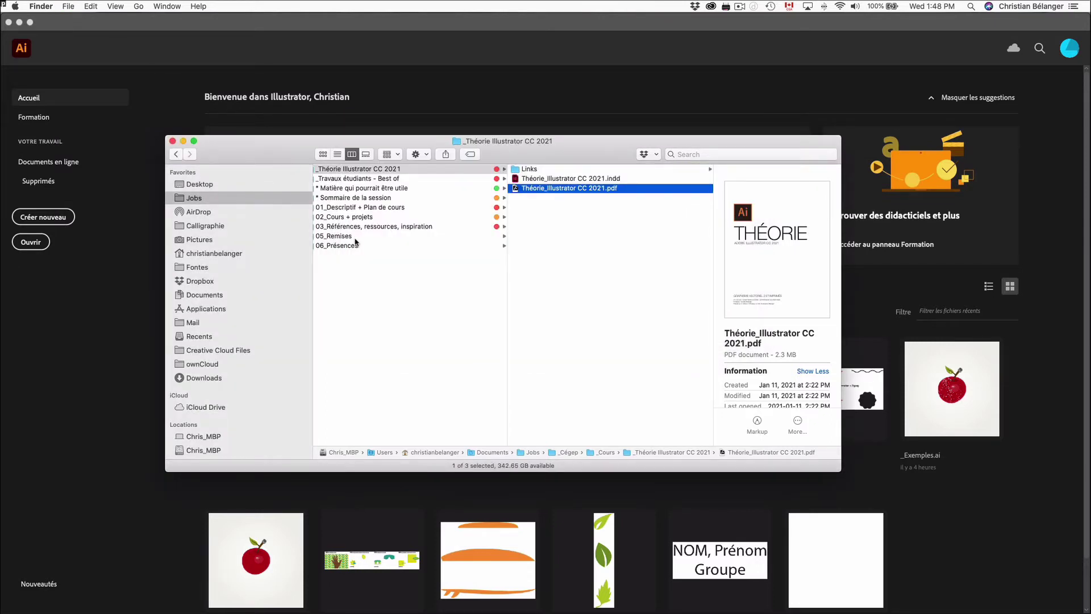
# Step: Open a new Finder window showing the Desktop folder and create a new folder there
pyautogui.press('super+n')
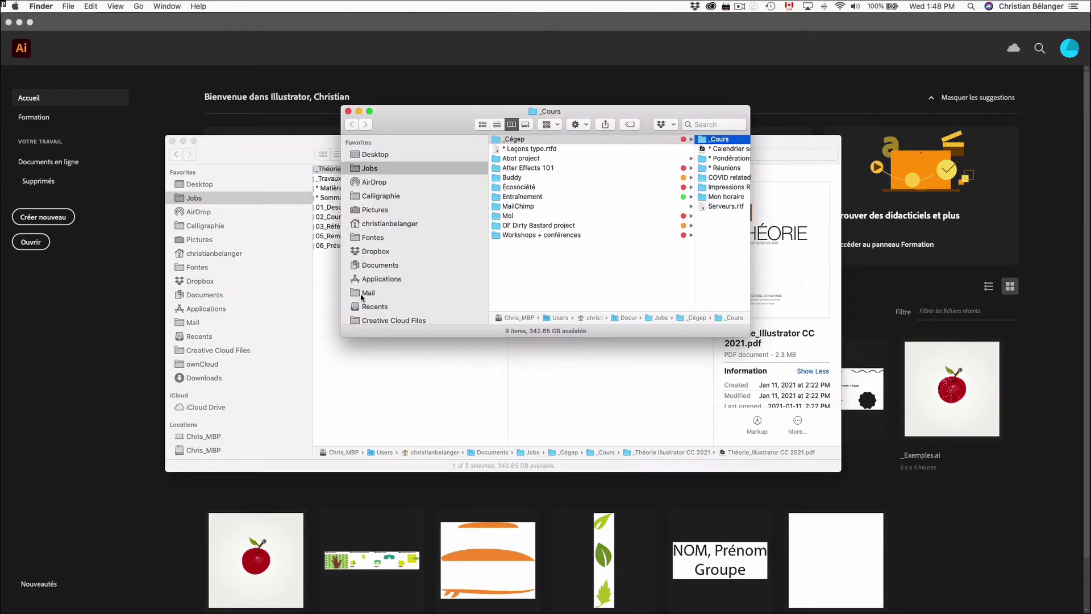
pyautogui.click(372, 154)
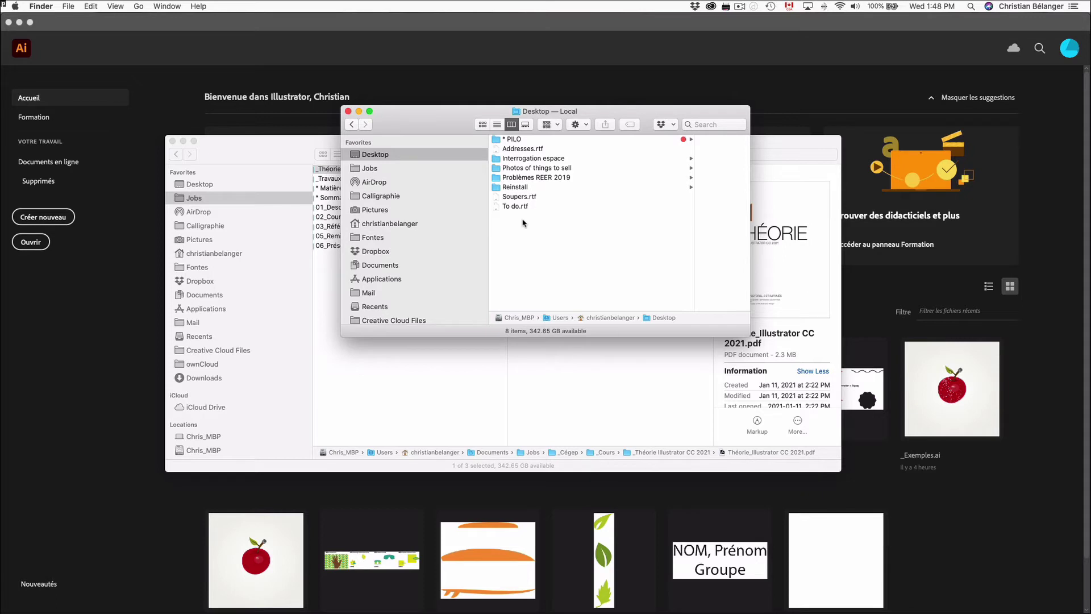
pyautogui.press('shift+super+n')
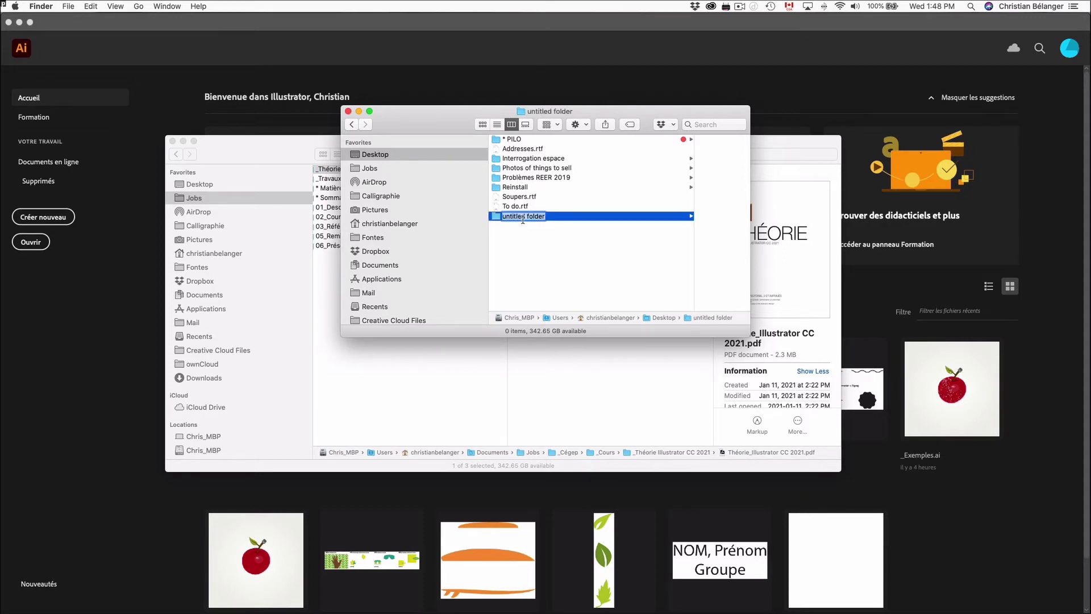
# Step: Switch to Adobe Acrobat to view the important keyboard keys page, and hide the application again
pyautogui.press('super+Tab')
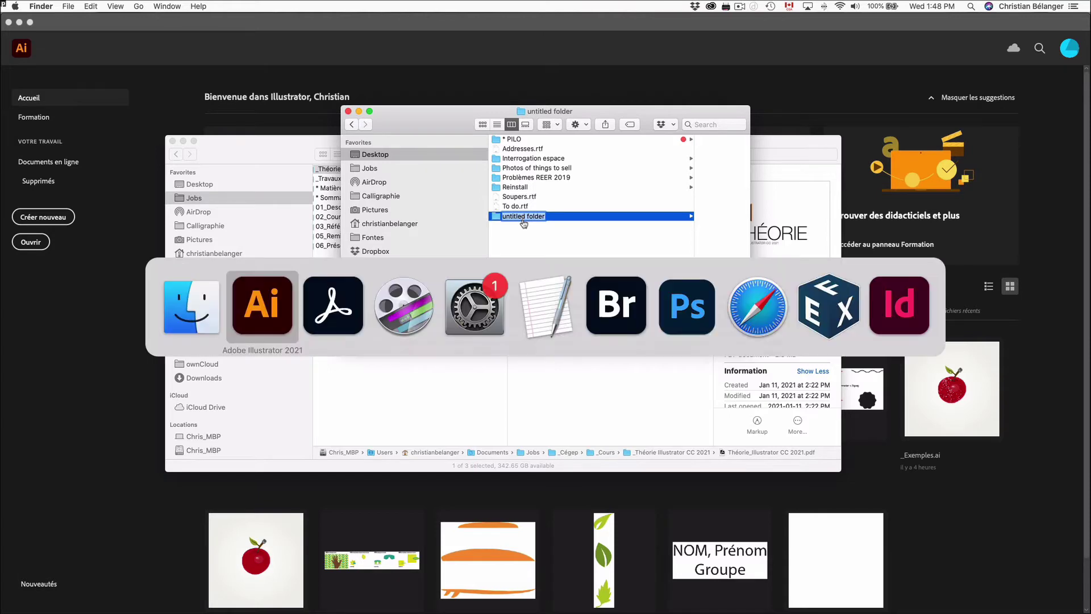
pyautogui.click(314, 330)
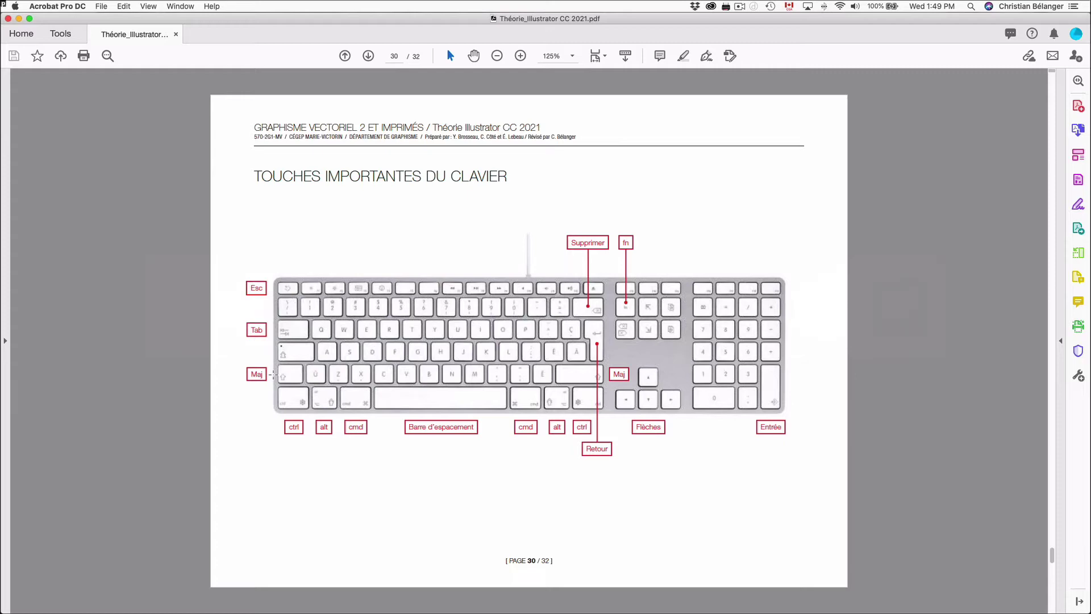
pyautogui.press('super+h')
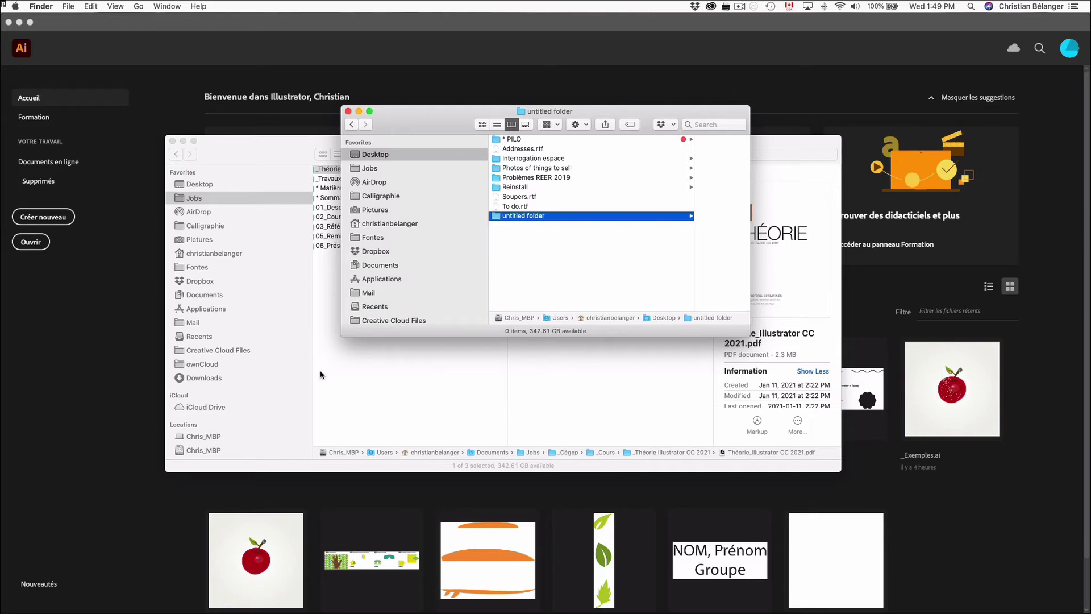
# Step: Deselect the new folder and create a second new folder at the Desktop level
pyautogui.click(537, 234)
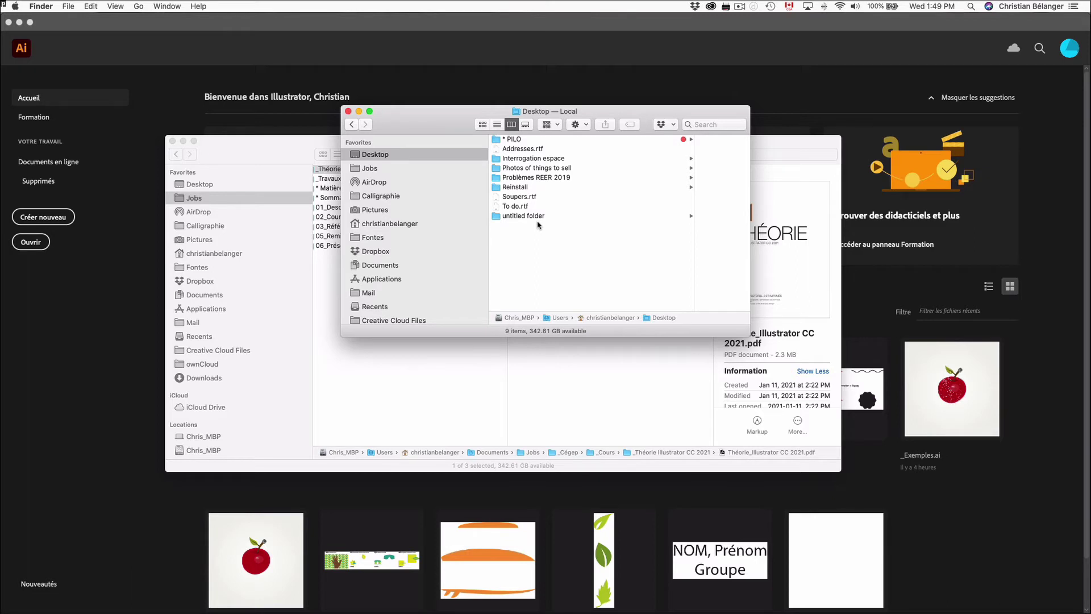
pyautogui.press('super+shift+n')
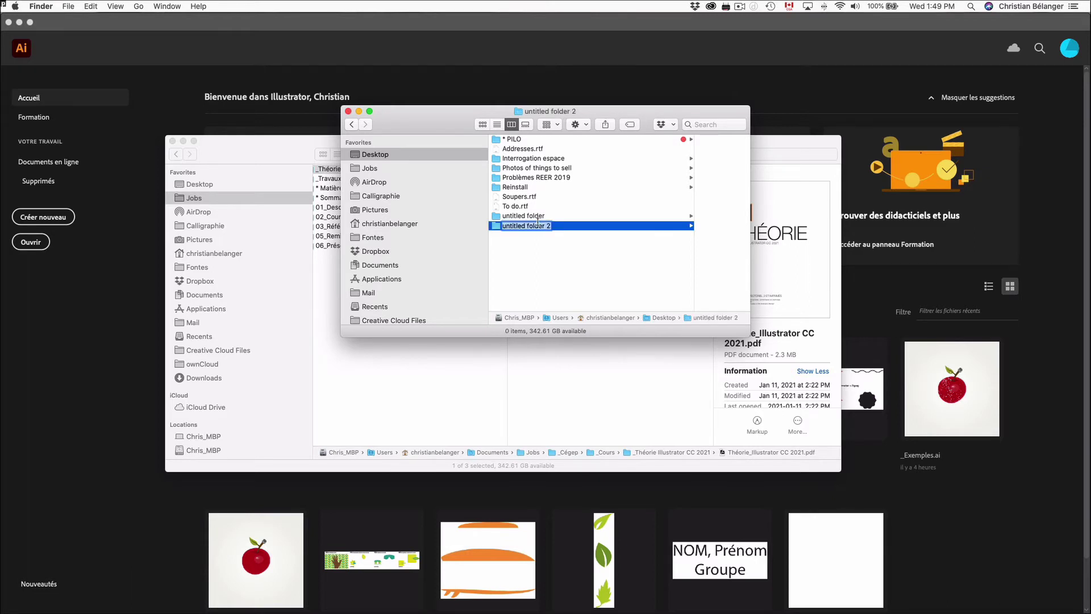
# Step: Name the second new folder "Llisdfvbdfihb", and rename it "Un nouveau nom"
pyautogui.write('Llisdfvbdfihb')
pyautogui.press('Return')
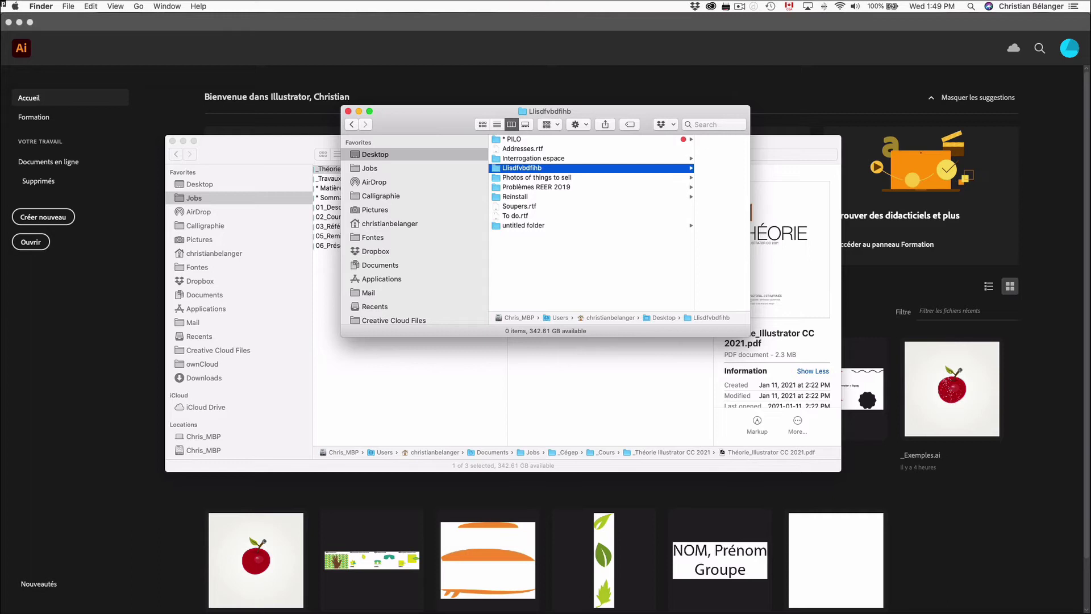
pyautogui.press('Return')
pyautogui.write('Un nouveau nom')
pyautogui.press('Return')
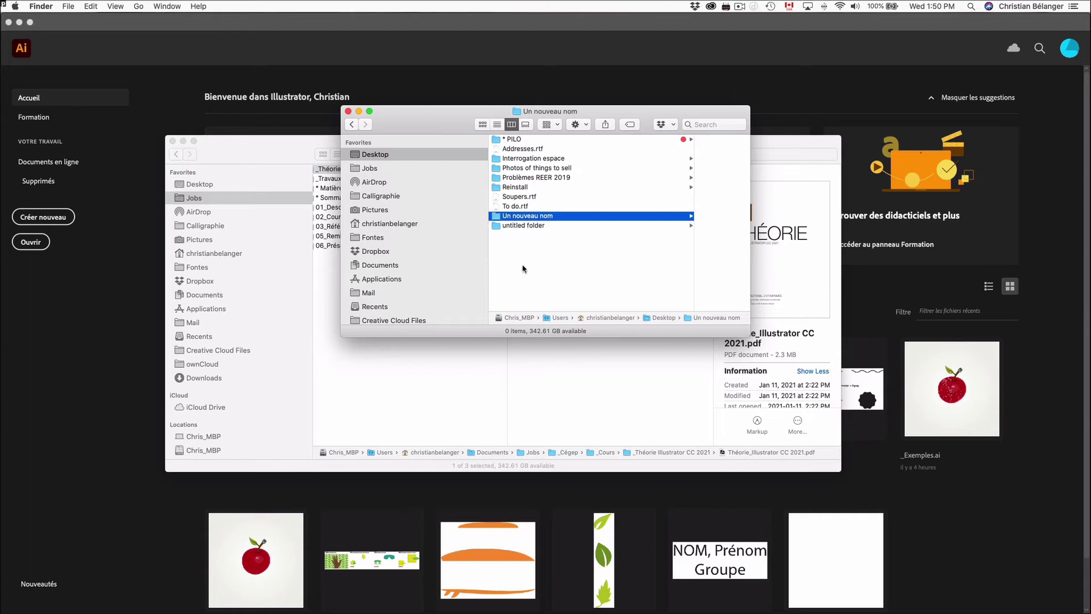
# Step: Select "untitled folder", and reposition and enlarge the Desktop Finder window to show its columns in full
pyautogui.click(530, 225)
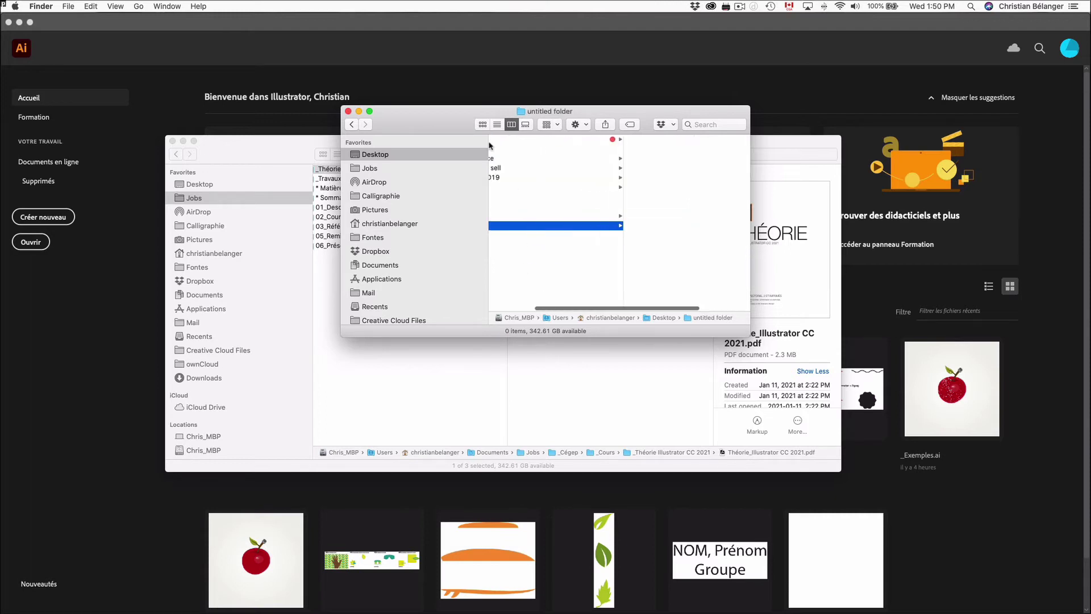
pyautogui.moveTo(423, 112); pyautogui.dragTo(296, 106)
pyautogui.moveTo(638, 332); pyautogui.dragTo(933, 373)
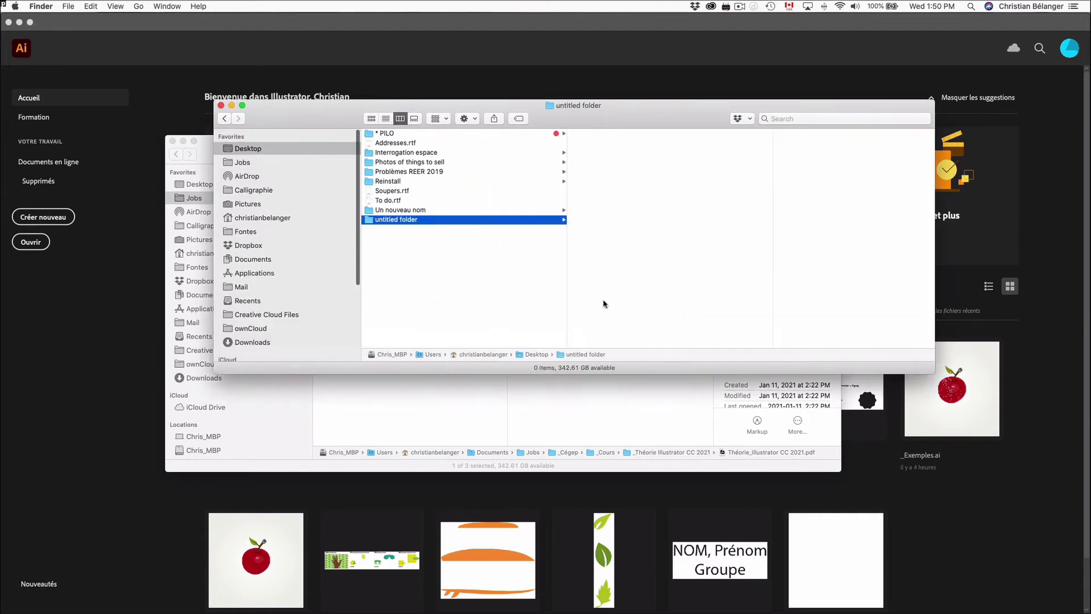
# Step: Check the keyboard page in Adobe Acrobat, return to Finder, and move "Un nouveau nom" and "untitled folder" to the Trash
pyautogui.click(386, 211)
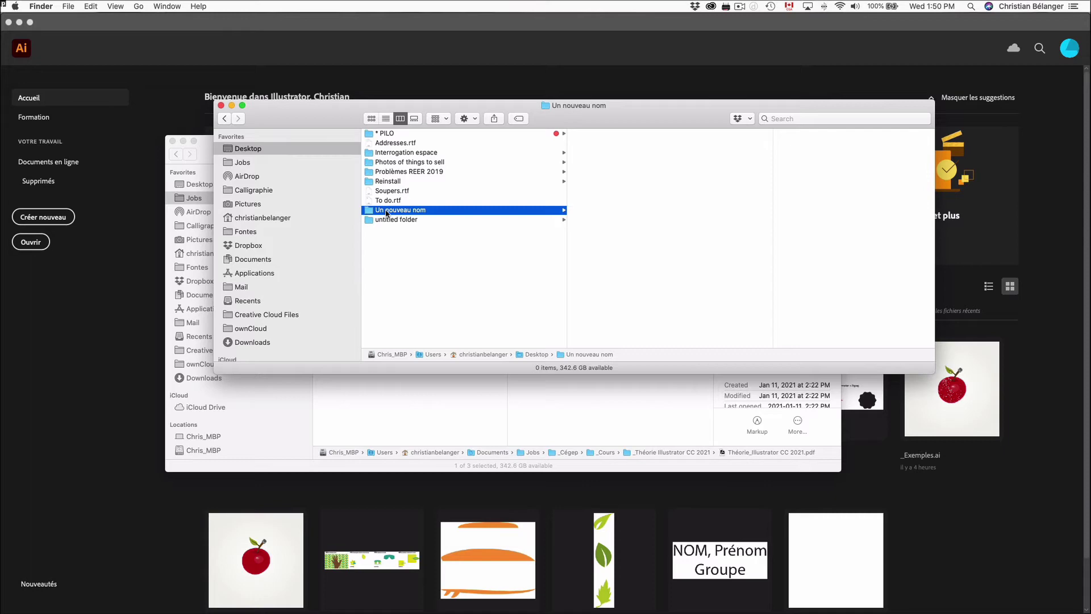
pyautogui.press('super+Tab')
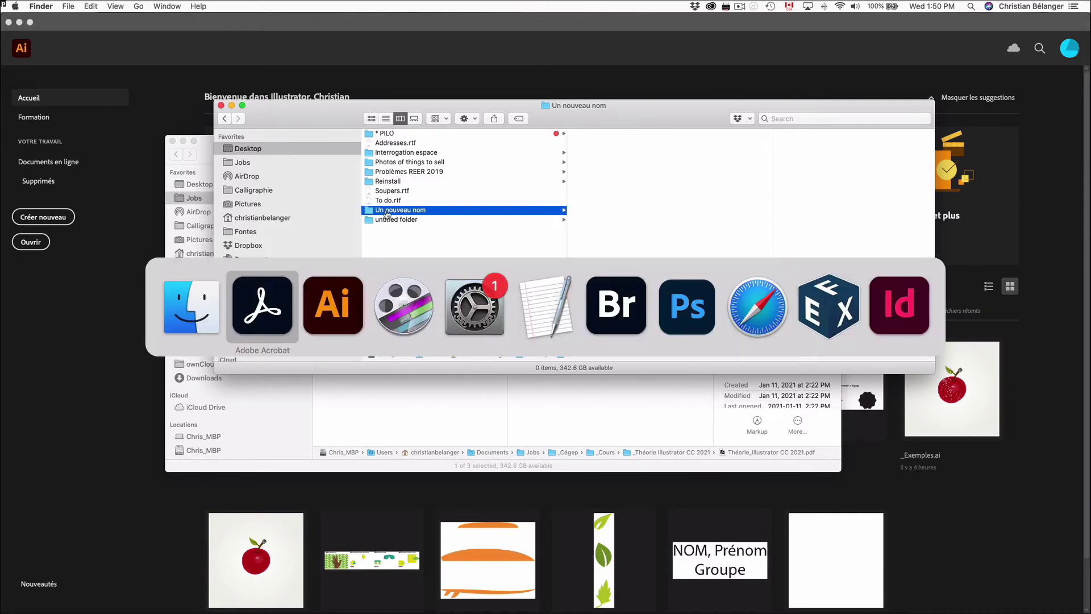
pyautogui.press('super+Tab')
pyautogui.press('shift+super+Tab')
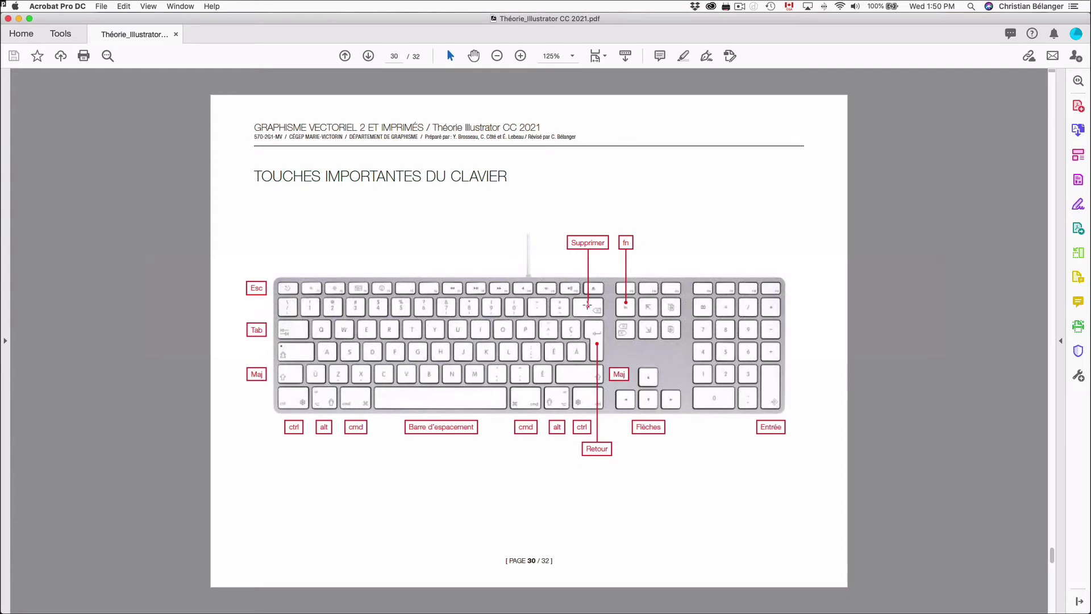
pyautogui.press('super+Tab')
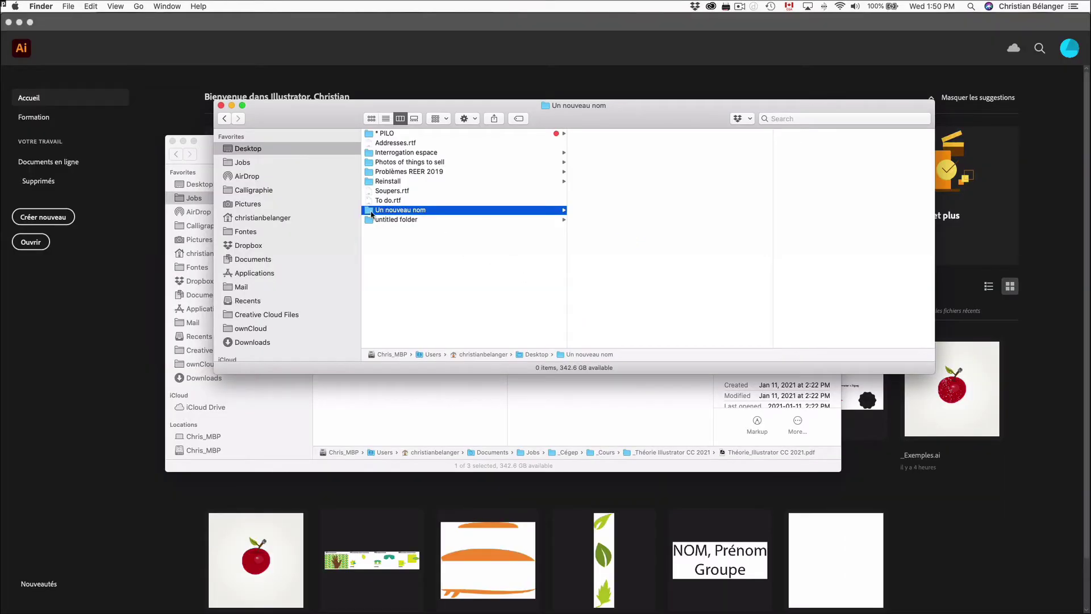
pyautogui.press('super+BackSpace')
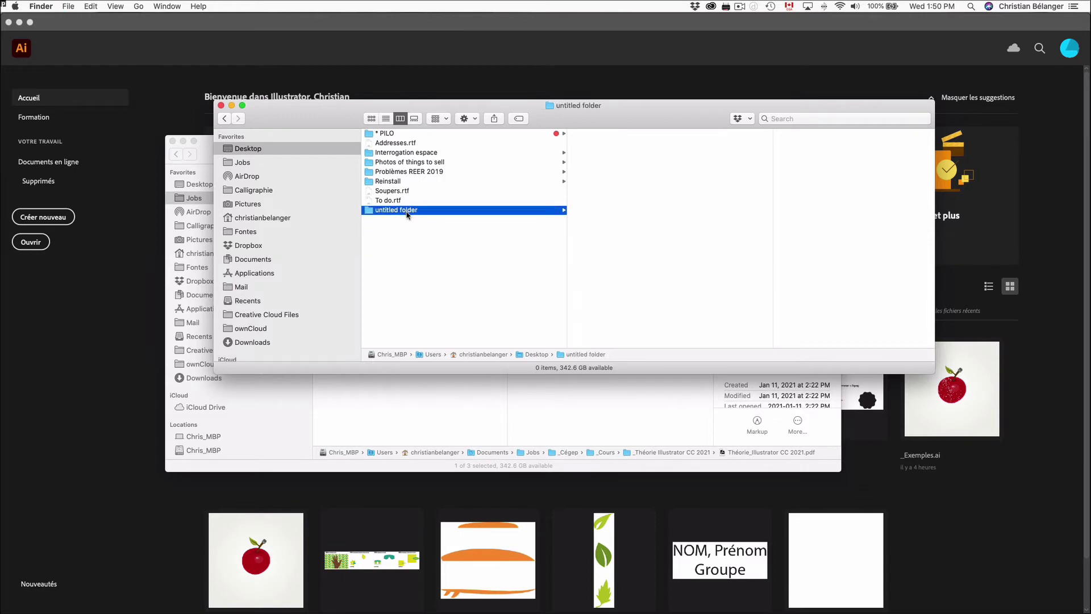
pyautogui.press('super+BackSpace')
# Step: Open the Trash and shrink its window so the Desktop window behind it is partly exposed
pyautogui.moveTo(998, 603)
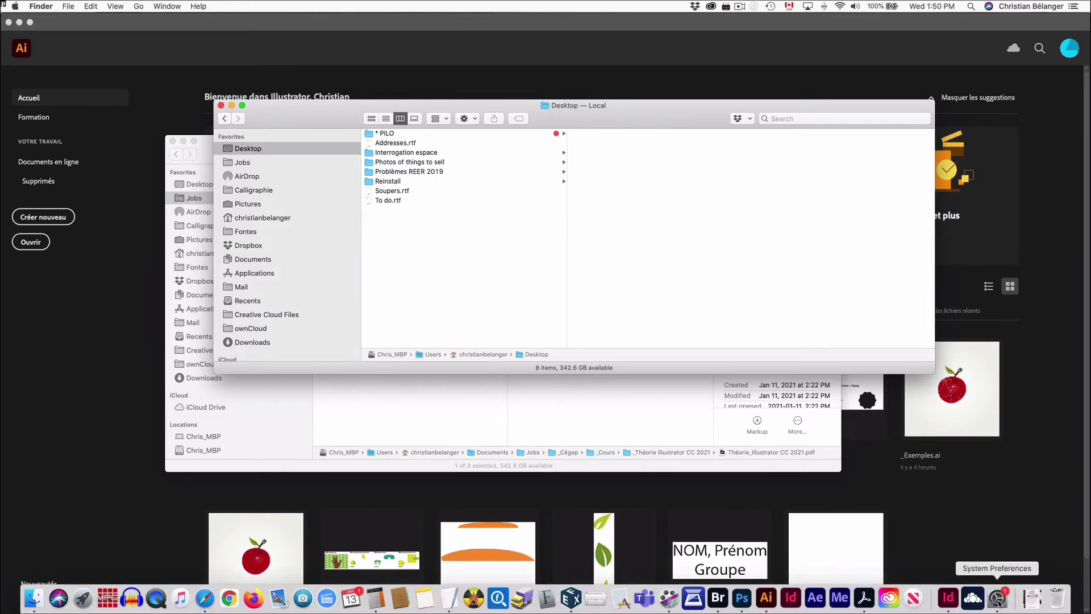
pyautogui.click(1062, 601)
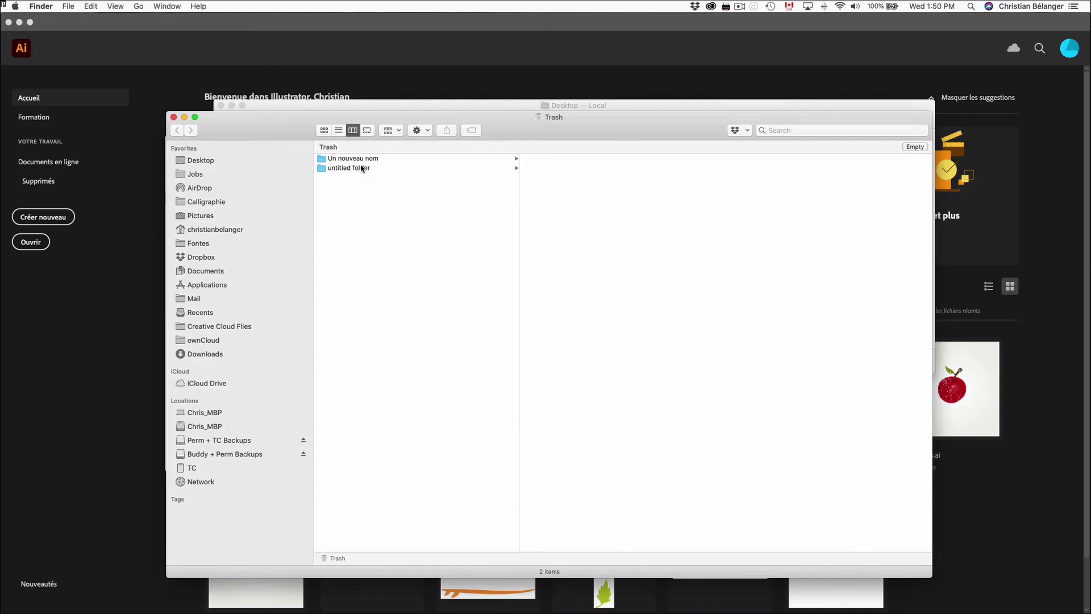
pyautogui.moveTo(166, 112); pyautogui.dragTo(303, 205)
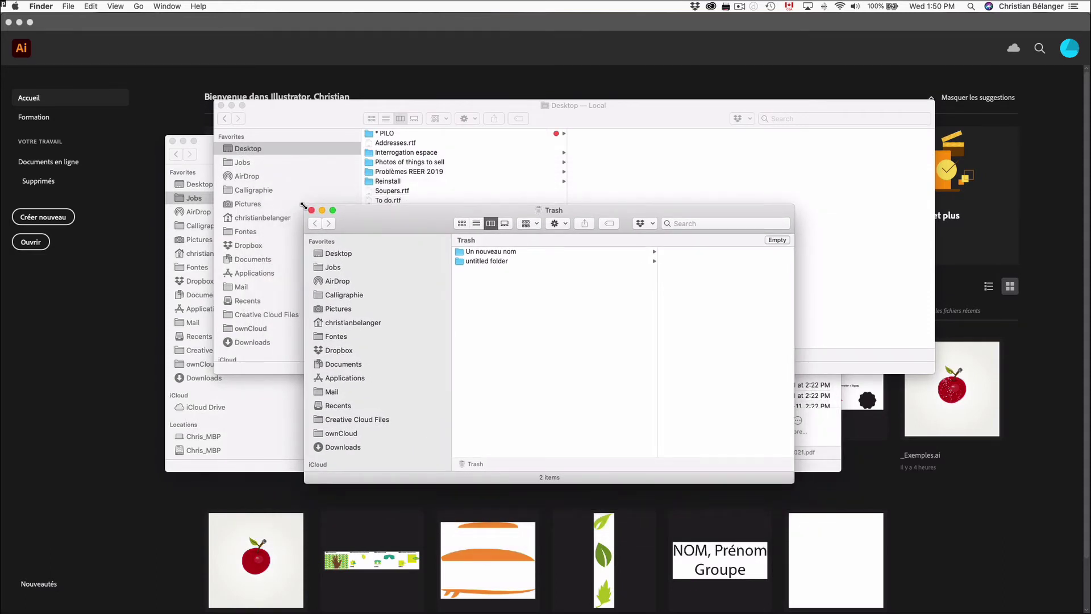
# Step: Request emptying the Trash, cancel it once, and request it again to permanently erase the two folders
pyautogui.press('super+shift+BackSpace')
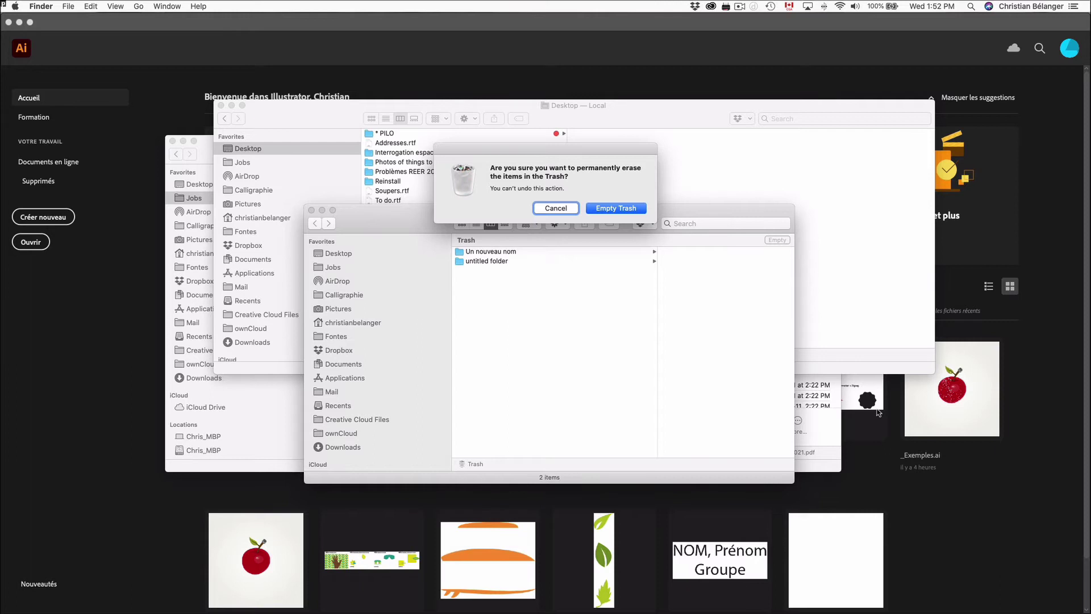
pyautogui.press('Escape')
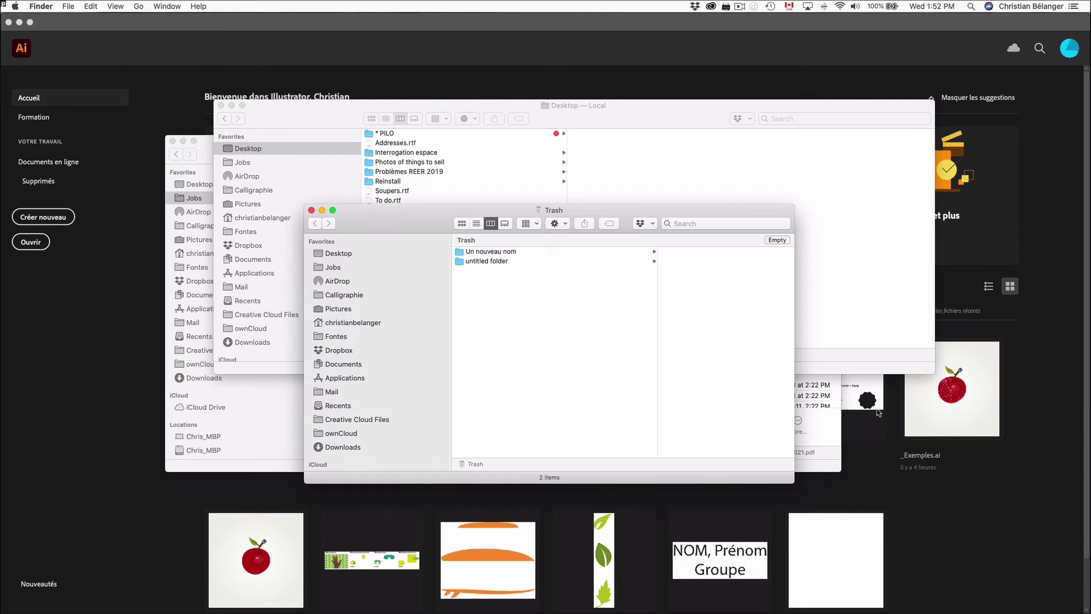
pyautogui.press('super+shift+BackSpace')
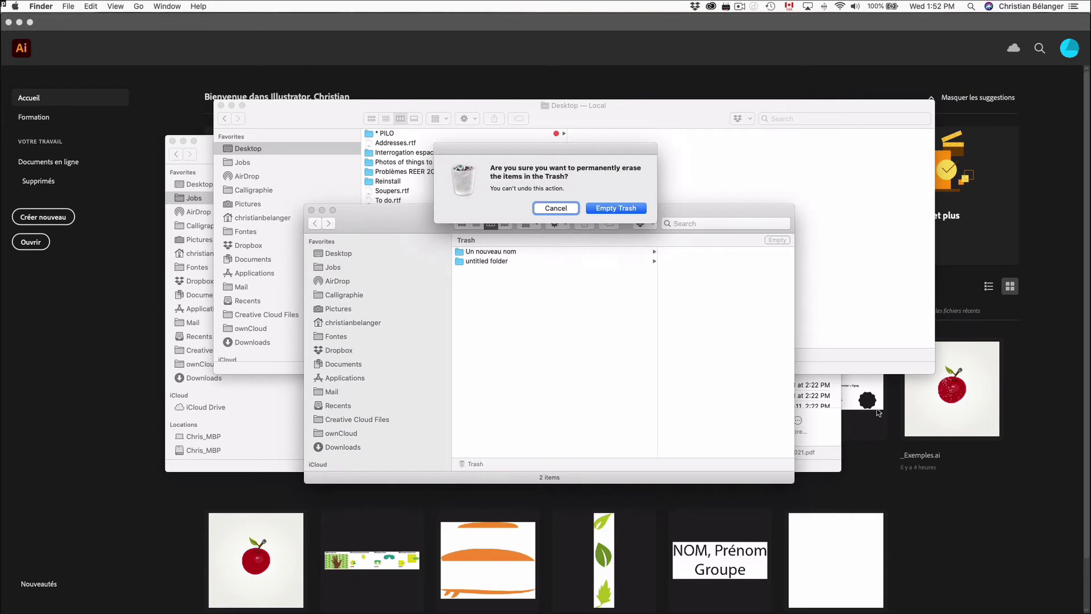
pyautogui.click(619, 209)
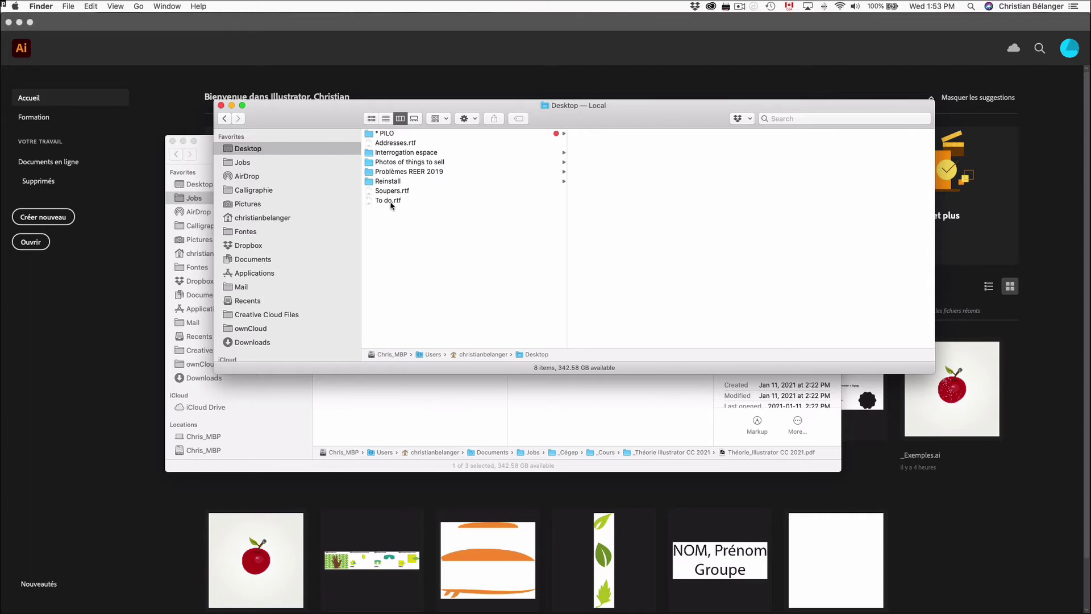
# Step: Move To do.rtf from the Desktop to the Trash, undo the deletion, and deselect the file
pyautogui.click(396, 203)
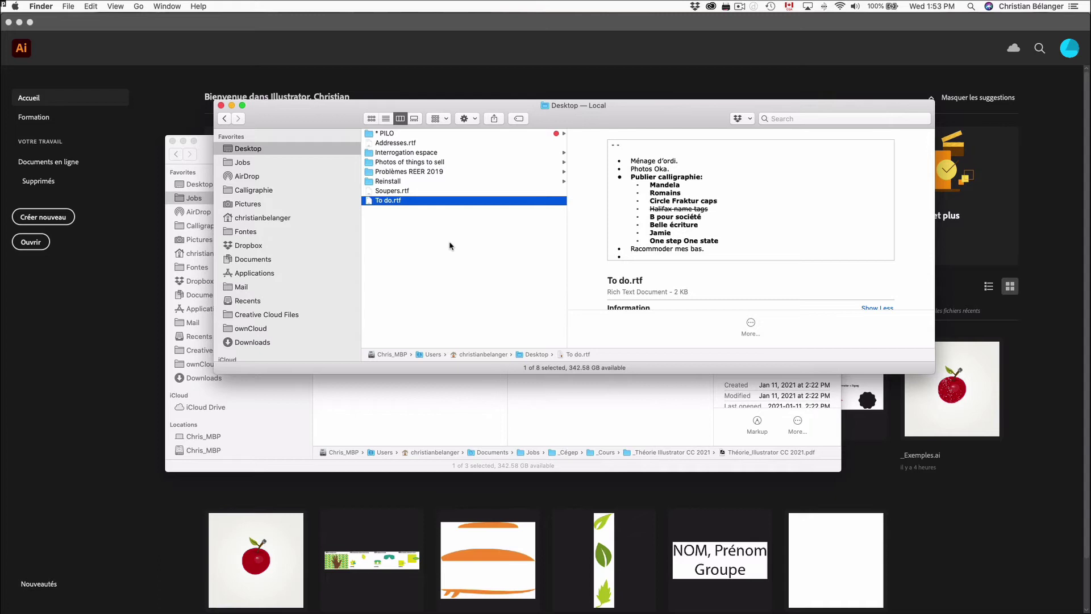
pyautogui.press('super+BackSpace')
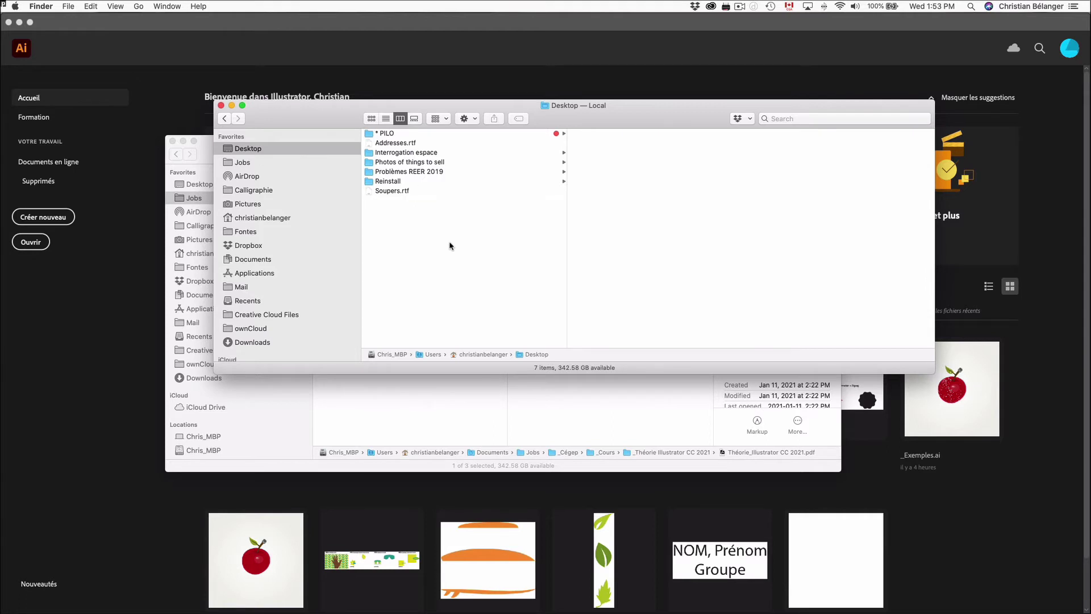
pyautogui.press('super+z')
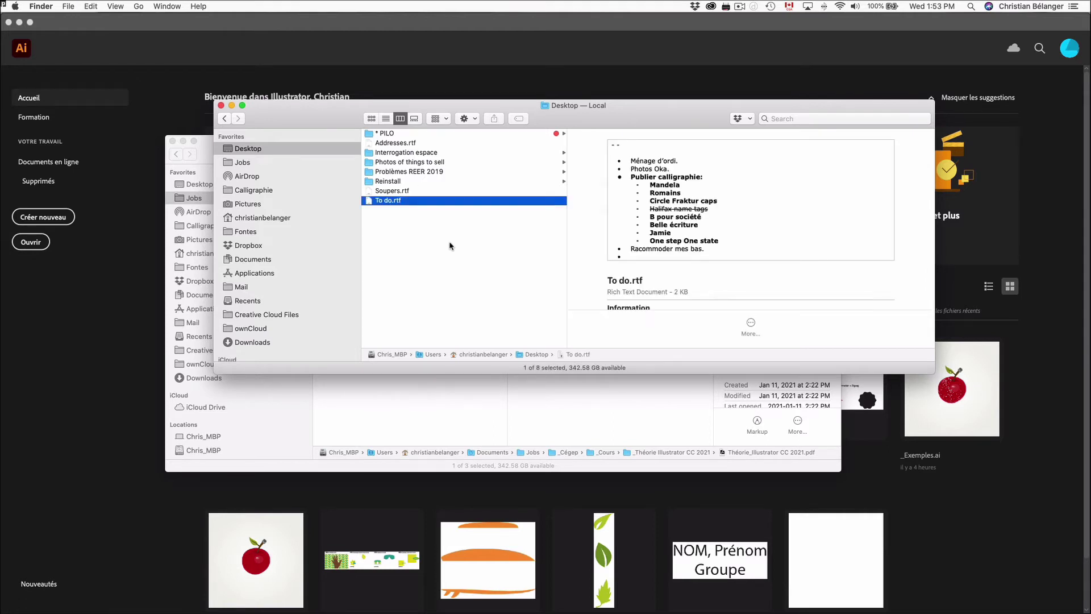
pyautogui.click(450, 246)
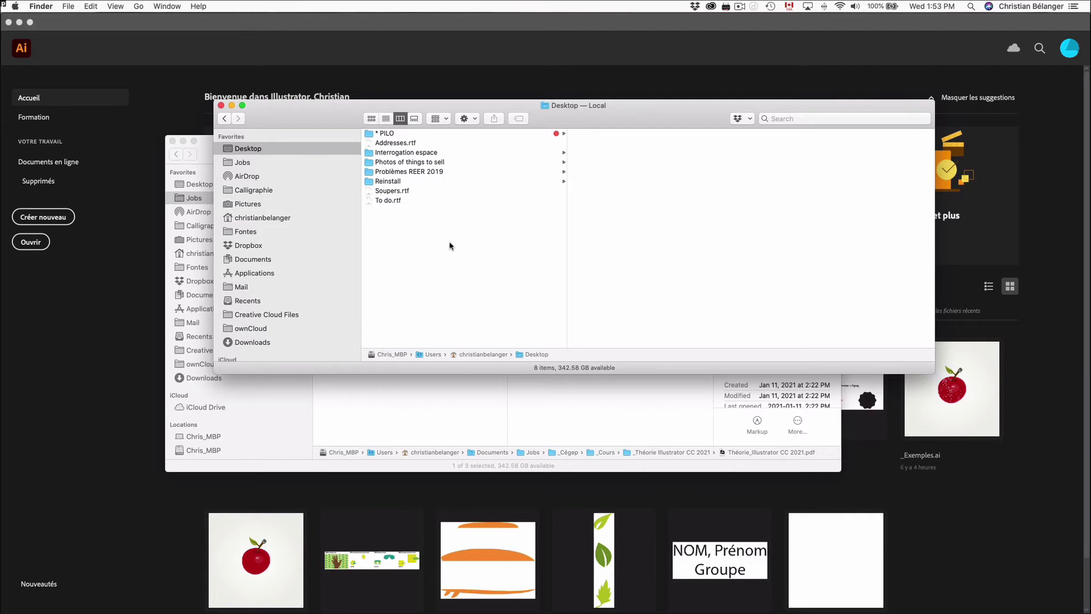
# Step: Close the Desktop window and navigate from _Cours through 02_Cours + projets and Étape 1 to Cours 01_Présentation + Révisions
pyautogui.press('super+w')
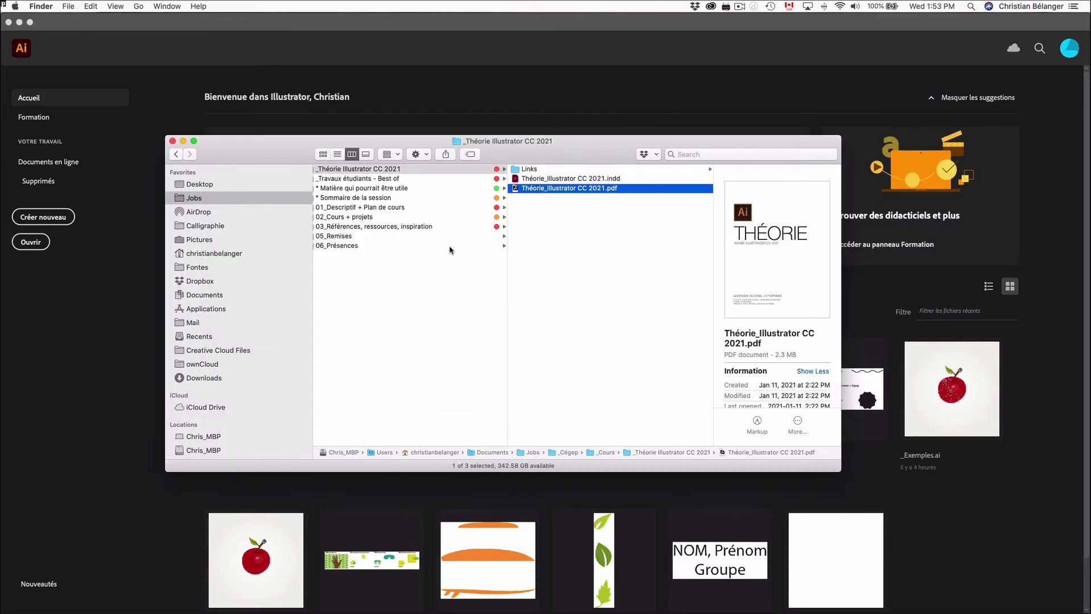
pyautogui.press('super+Up')
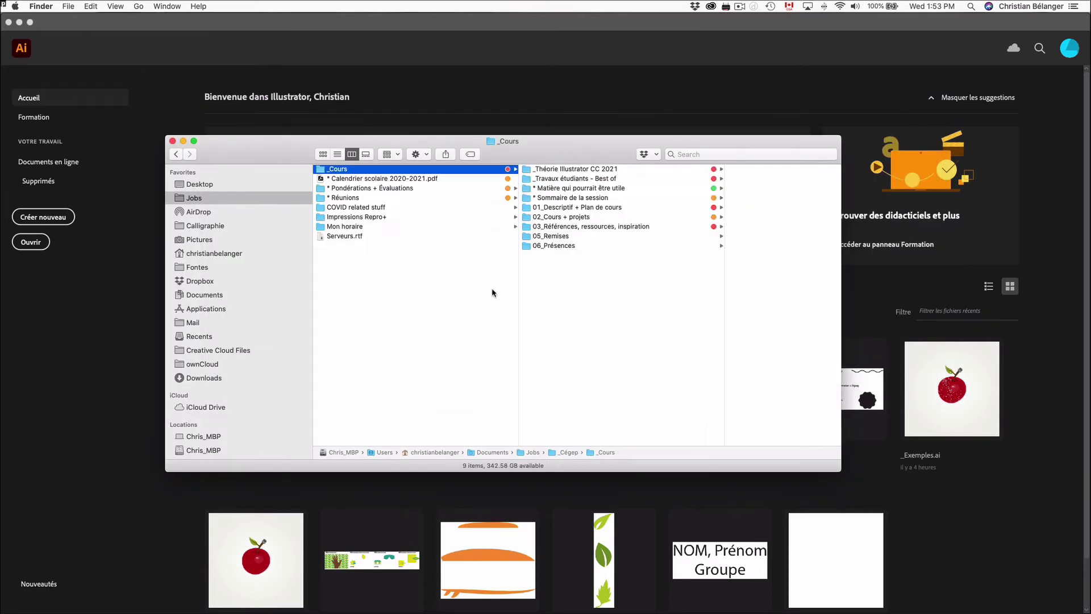
pyautogui.click(556, 219)
pyautogui.click(678, 208)
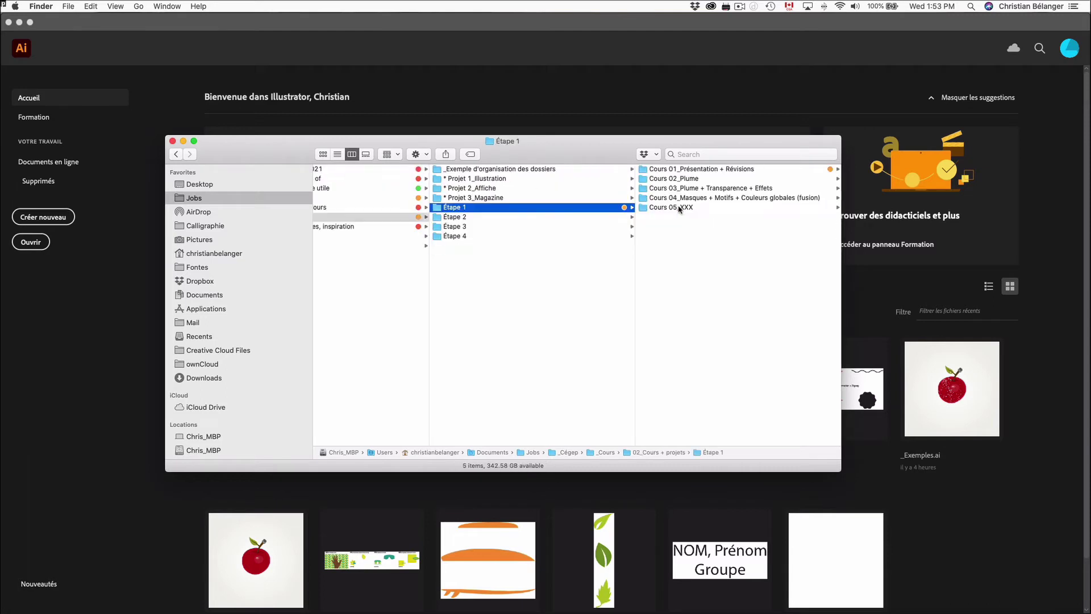
pyautogui.click(690, 169)
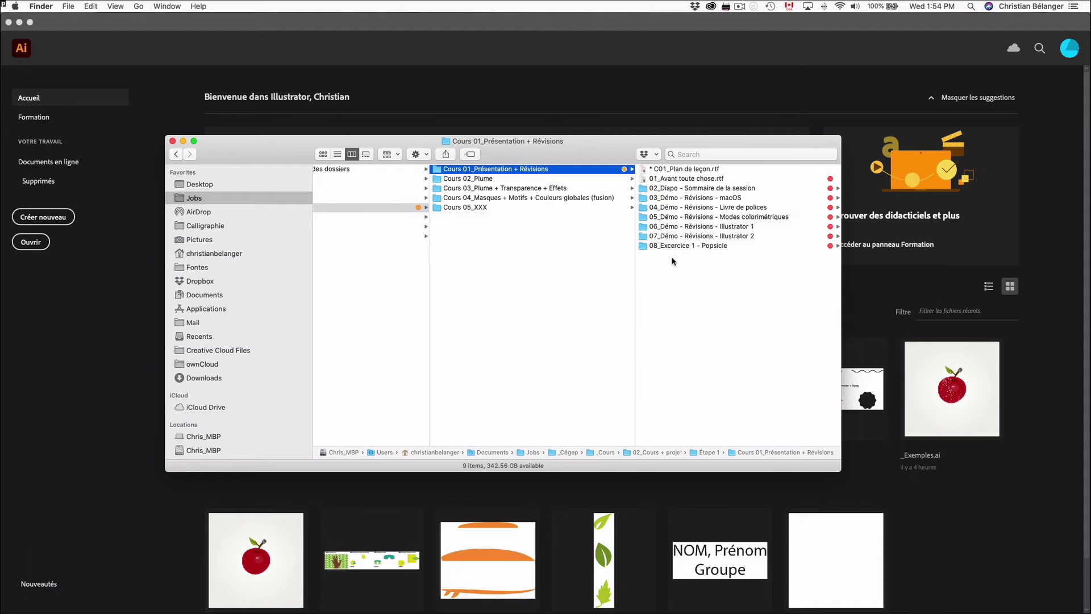
# Step: Browse the lesson folders from 04_Démo - Révisions - Livre de polices to 08_Excercice 1 - Popsicle one at a time
pyautogui.click(677, 248)
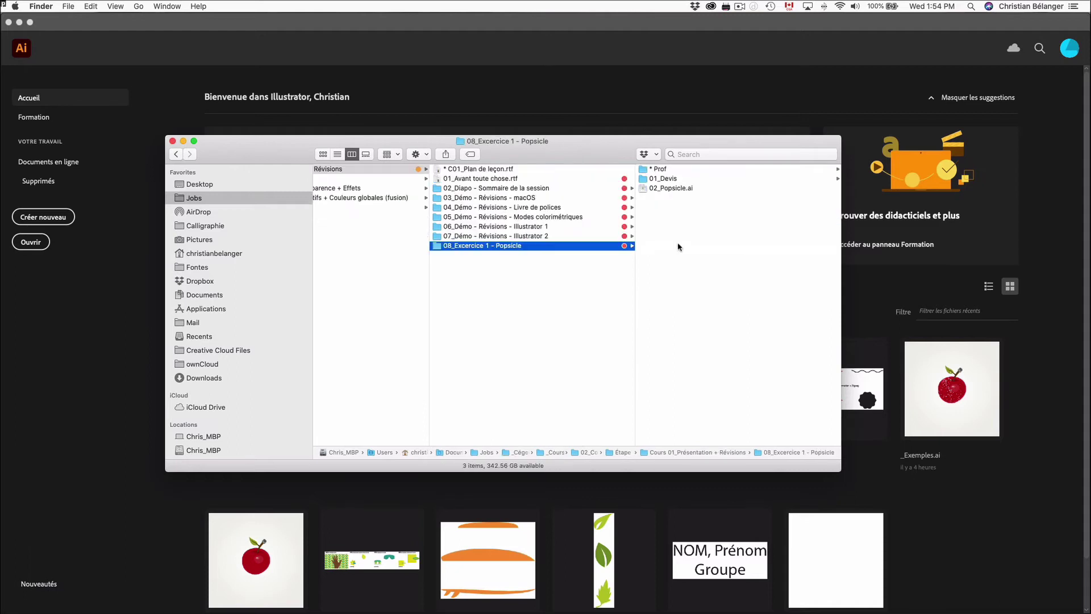
pyautogui.click(521, 236)
pyautogui.click(524, 226)
pyautogui.click(524, 217)
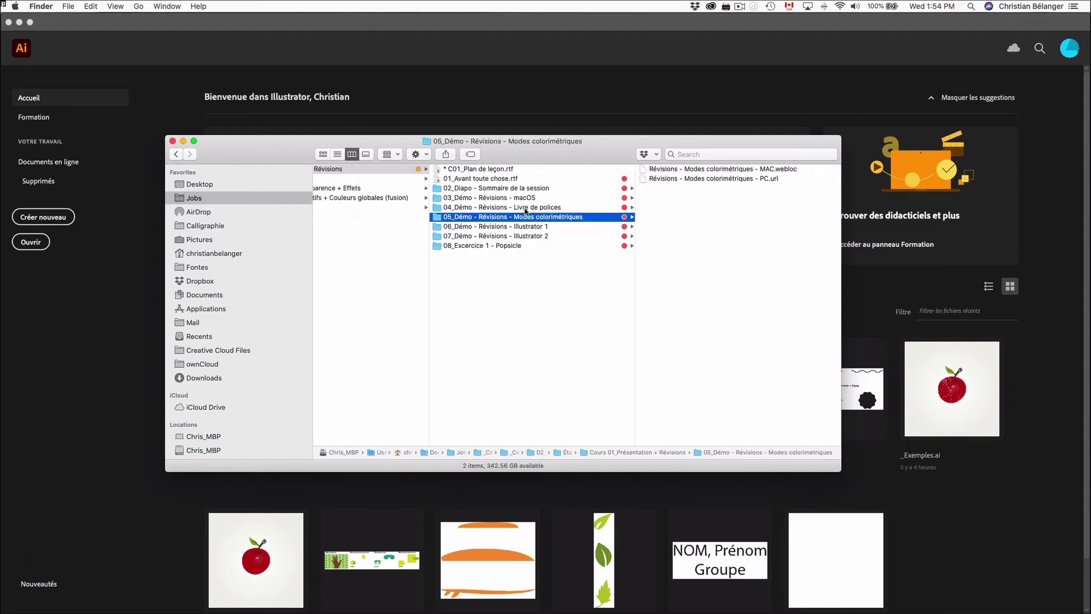
pyautogui.click(525, 208)
pyautogui.click(524, 218)
pyautogui.click(522, 227)
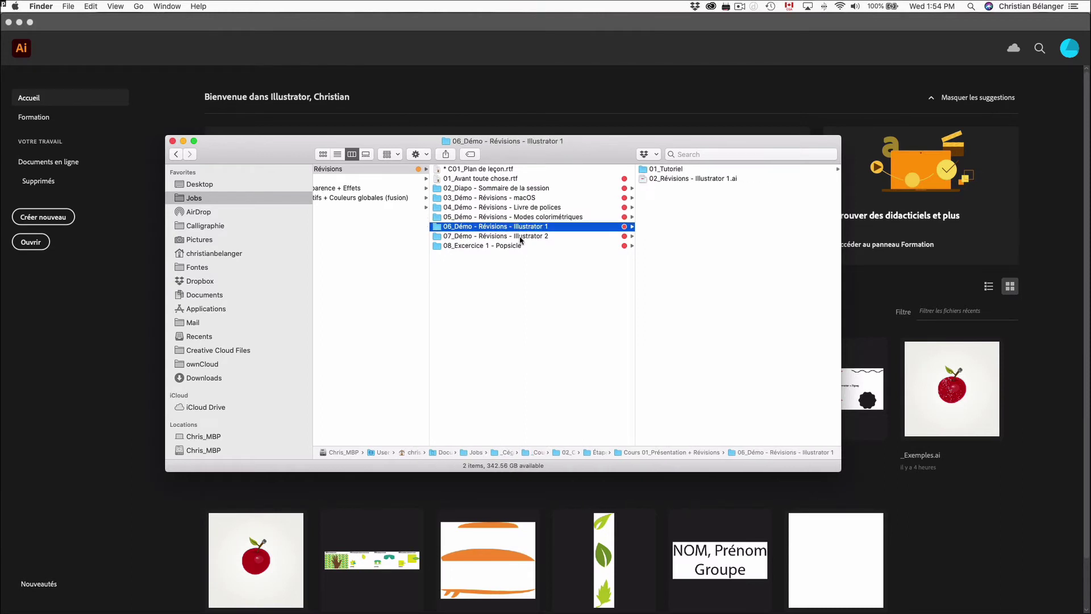
pyautogui.click(520, 236)
# Step: Build a non-adjacent selection of folders 08, 06, 05, 03 and 02 plus 01_Avant toute chose.rtf, and clear it
pyautogui.click(514, 246)
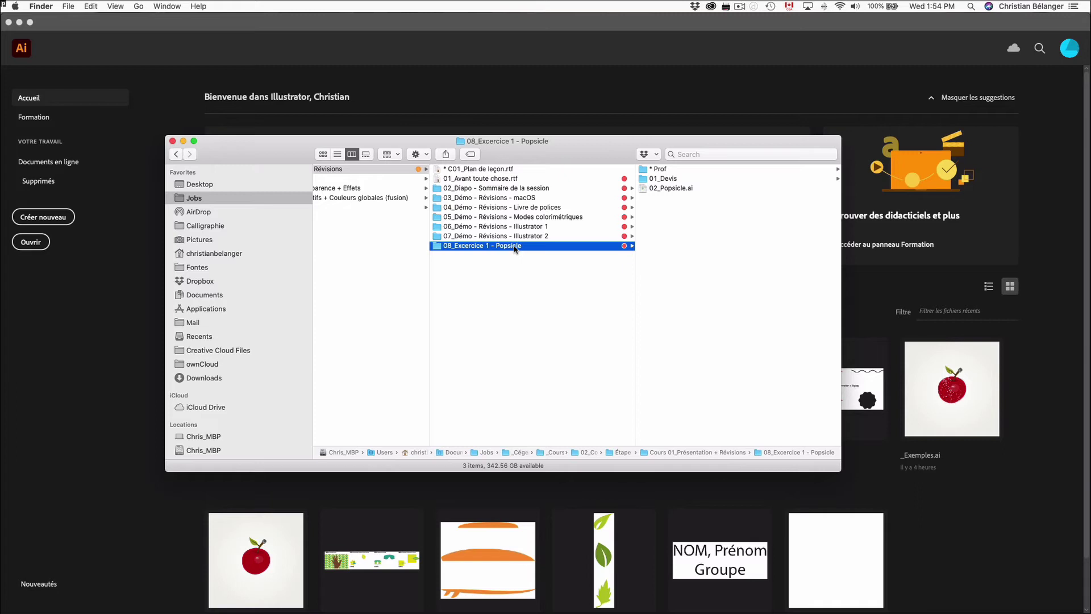
pyautogui.keyDown('super'); pyautogui.click(519, 227); pyautogui.keyUp('super')
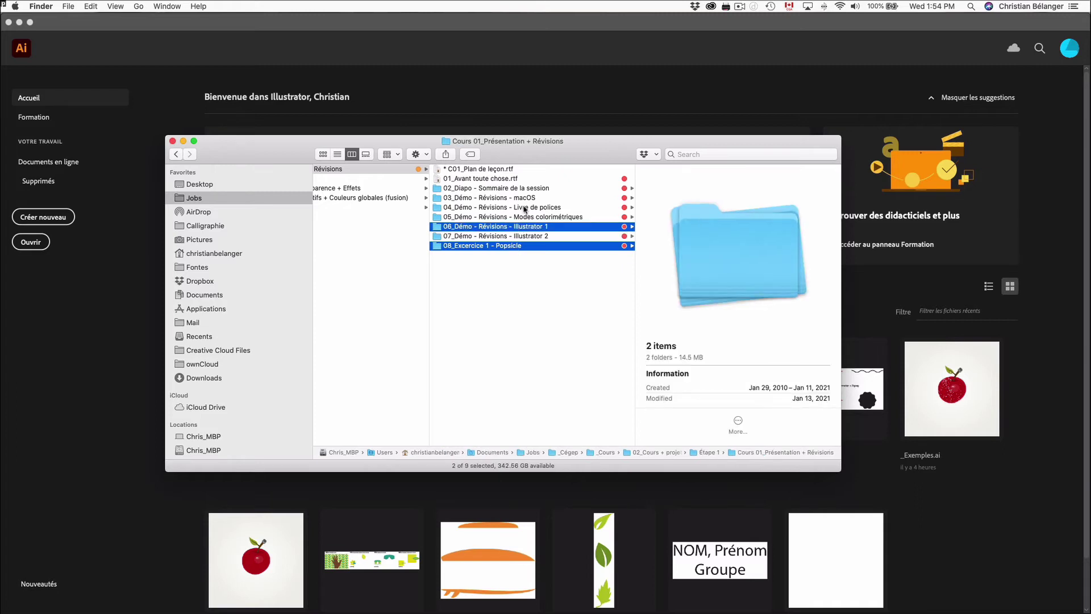
pyautogui.keyDown('super'); pyautogui.click(523, 217); pyautogui.keyUp('super')
pyautogui.keyDown('super'); pyautogui.click(522, 199); pyautogui.keyUp('super')
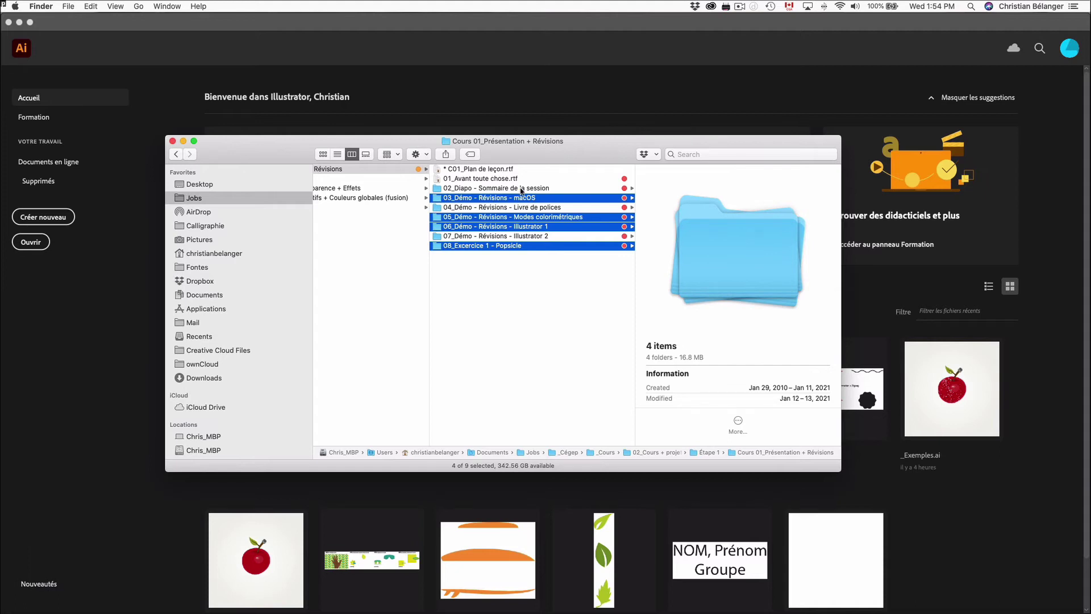
pyautogui.keyDown('super'); pyautogui.click(522, 189); pyautogui.keyUp('super')
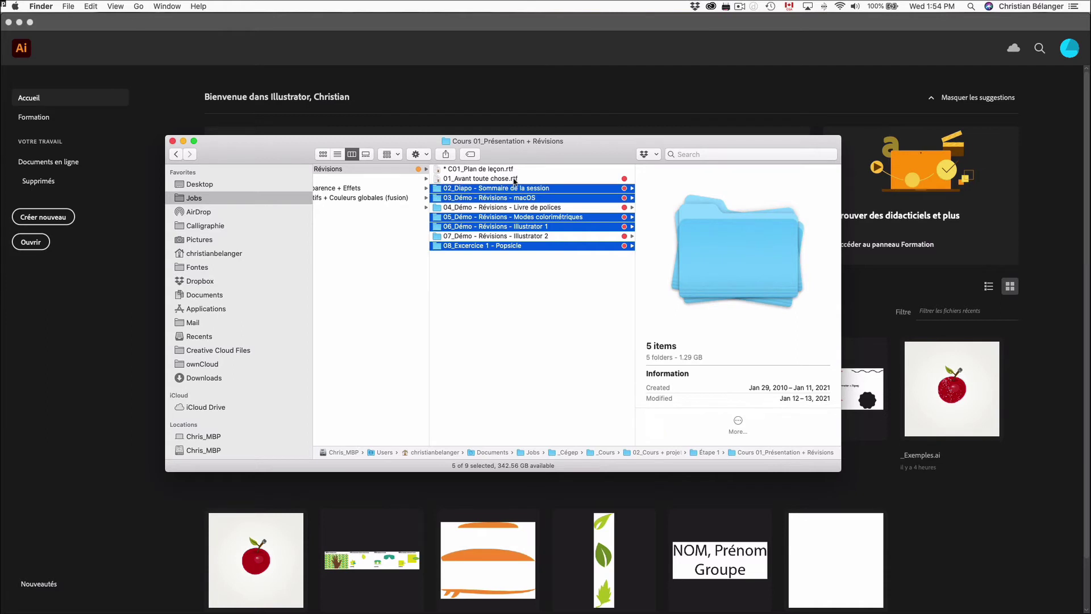
pyautogui.keyDown('super'); pyautogui.click(514, 180); pyautogui.keyUp('super')
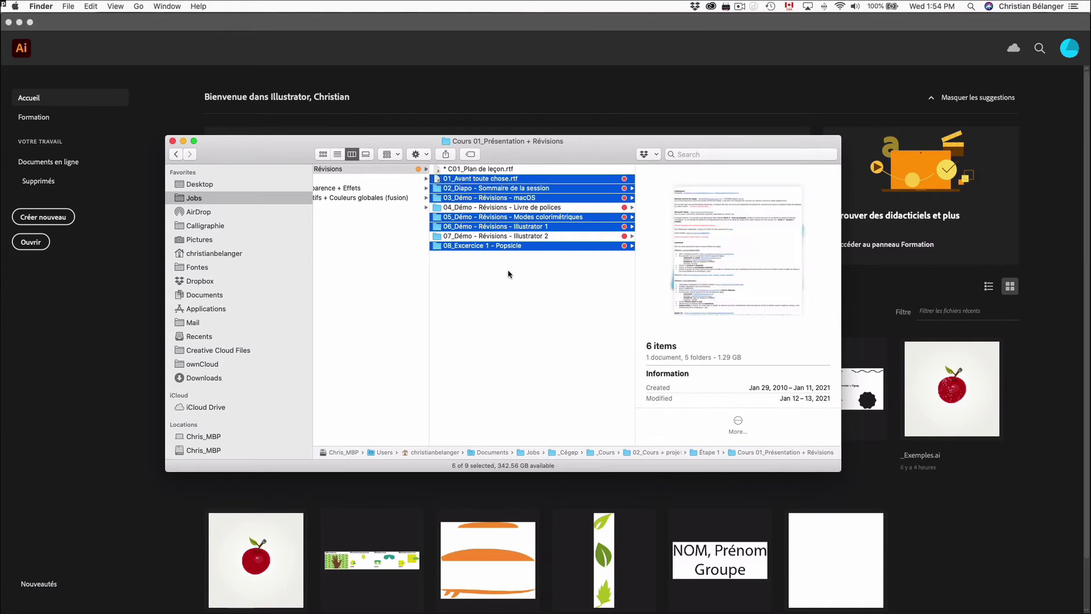
pyautogui.click(544, 273)
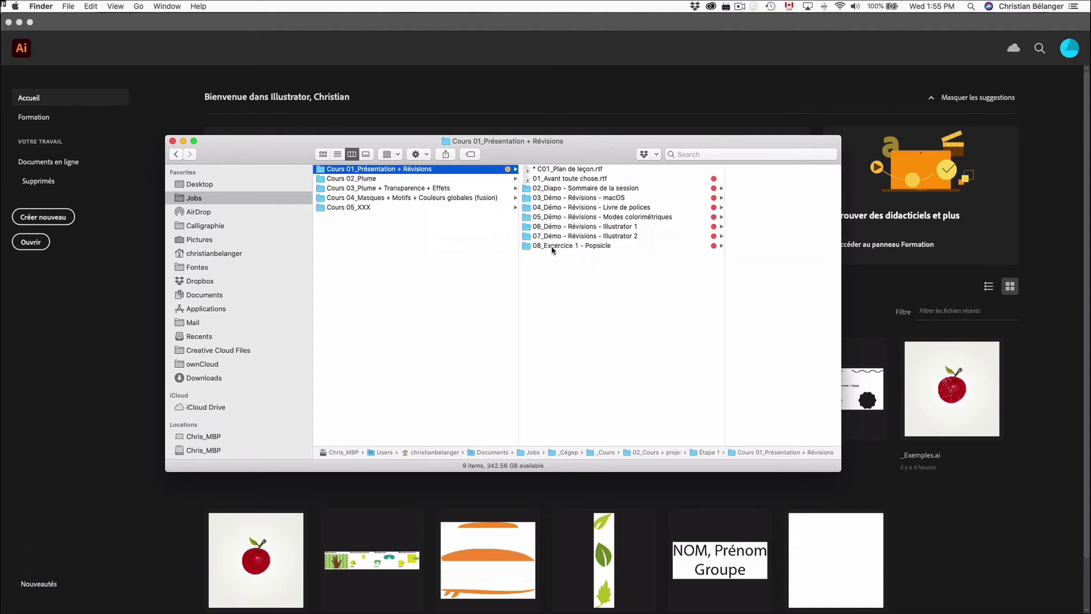
# Step: Select the continuous range of folders from 08_Excercice 1 - Popsicle up to 04_Démo - Révisions - Livre de polices
pyautogui.click(597, 247)
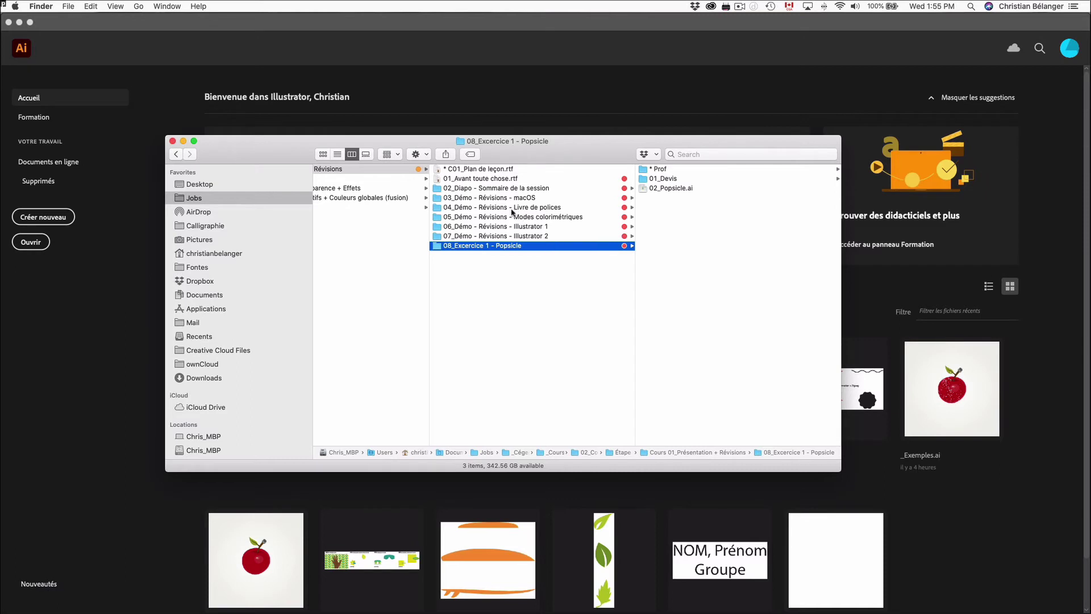
pyautogui.keyDown('shift'); pyautogui.click(528, 208); pyautogui.keyUp('shift')
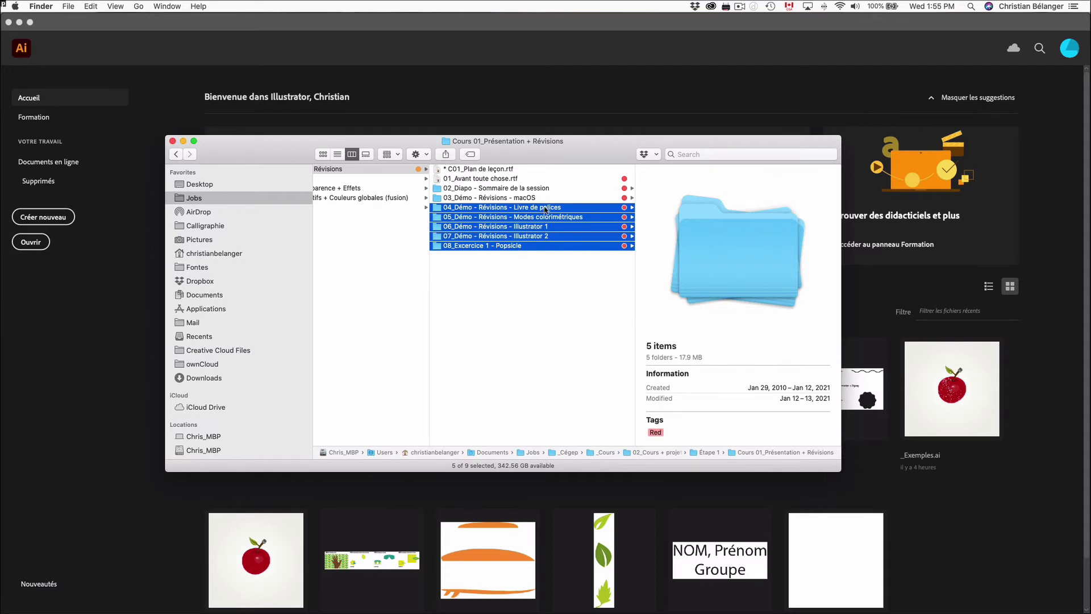
# Step: Select the continuous range of folders from 03_Démo - Révisions - macOS to 07_Démo - Révisions - Illustrator 2, and clear it
pyautogui.click(531, 281)
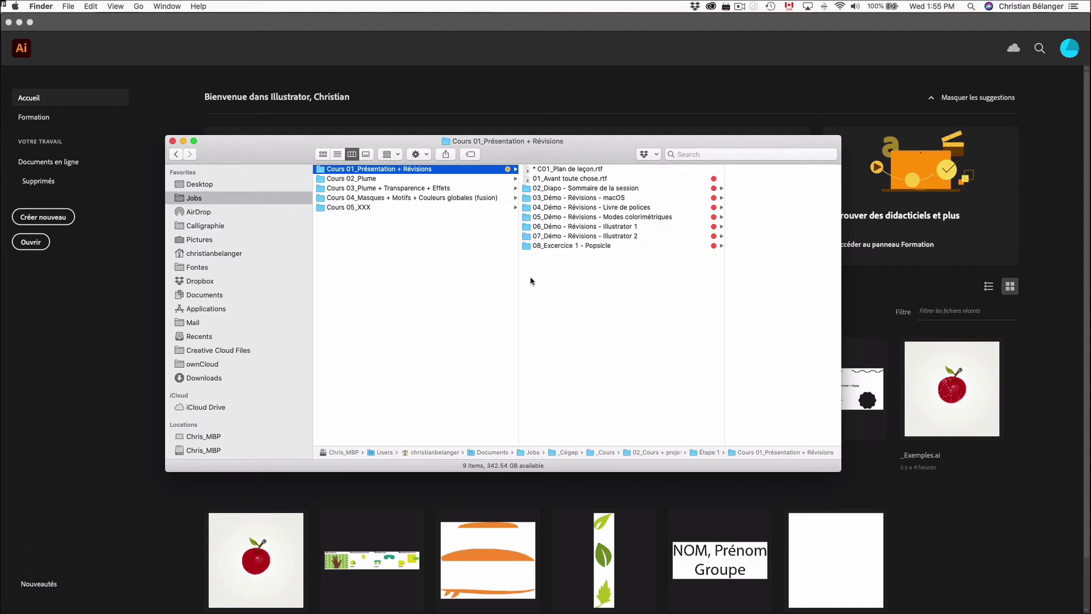
pyautogui.click(571, 199)
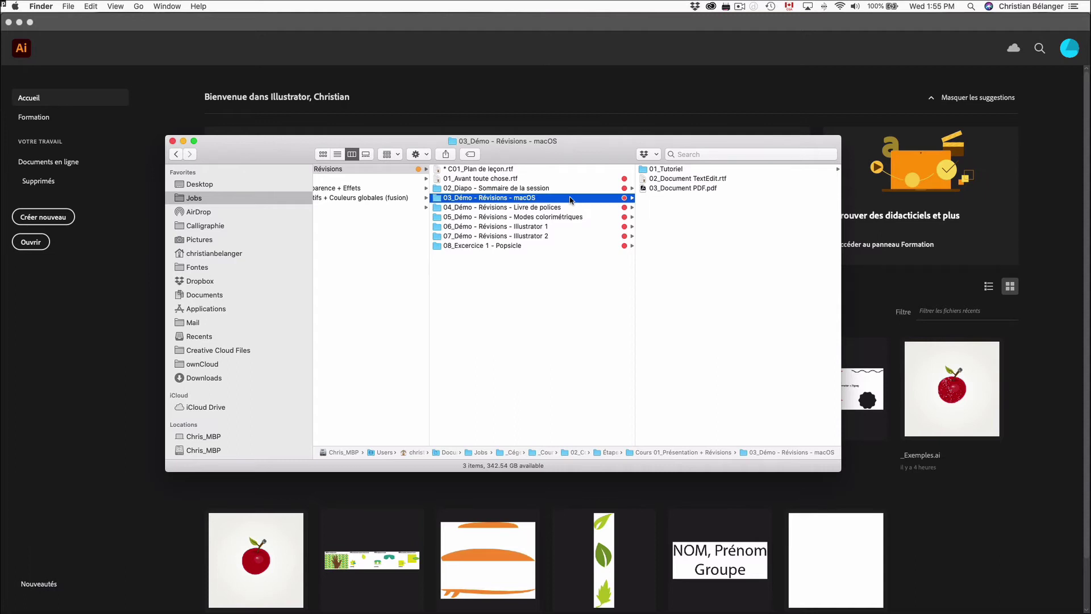
pyautogui.keyDown('shift'); pyautogui.click(515, 238); pyautogui.keyUp('shift')
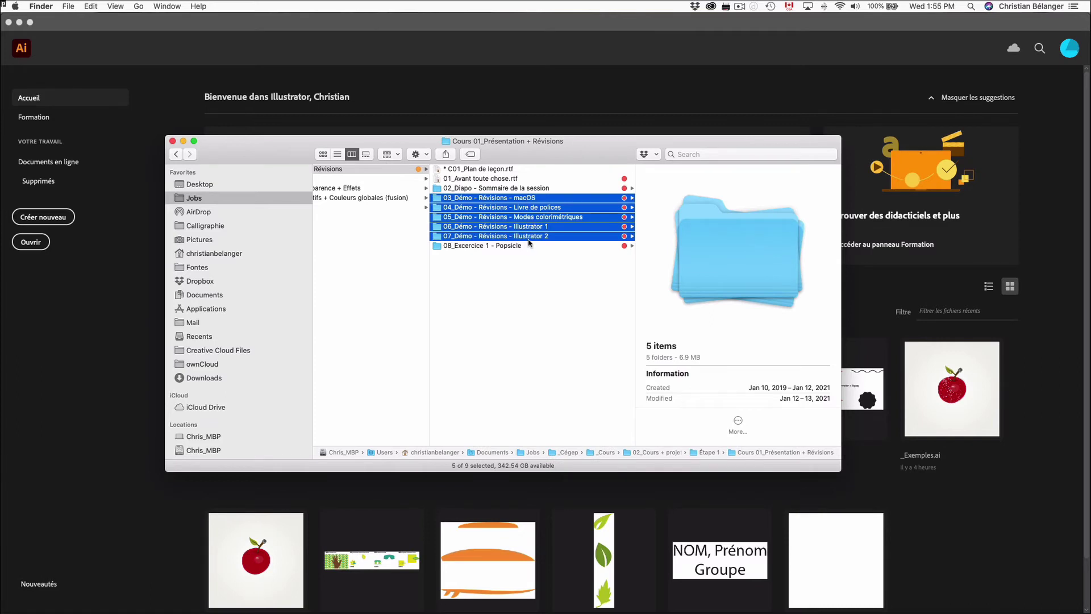
pyautogui.click(505, 287)
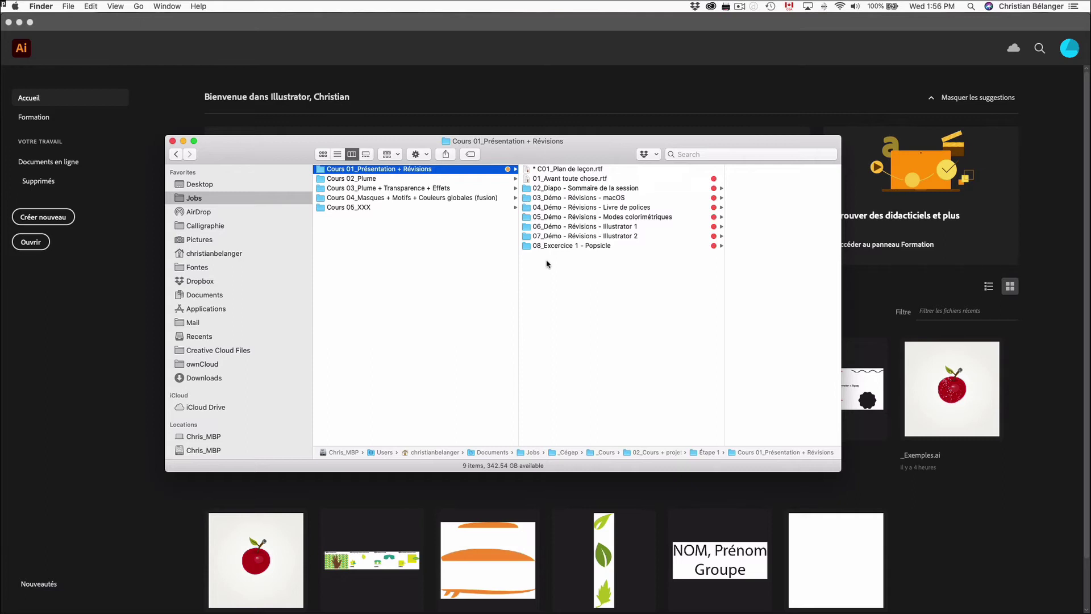
# Step: Select only the non-adjacent lesson folders 08, 06, 05, 04 and 02, and clear the selection
pyautogui.click(557, 245)
pyautogui.keyDown('super'); pyautogui.click(538, 227); pyautogui.keyUp('super')
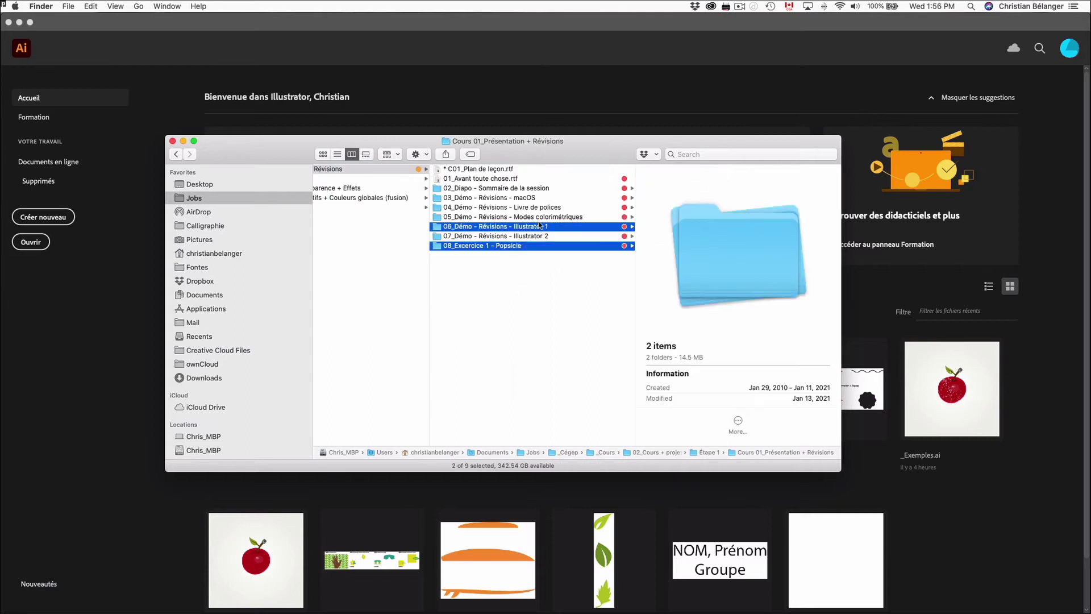
pyautogui.keyDown('super'); pyautogui.click(540, 217); pyautogui.keyUp('super')
pyautogui.keyDown('super'); pyautogui.click(537, 208); pyautogui.keyUp('super')
pyautogui.keyDown('super'); pyautogui.click(535, 188); pyautogui.keyUp('super')
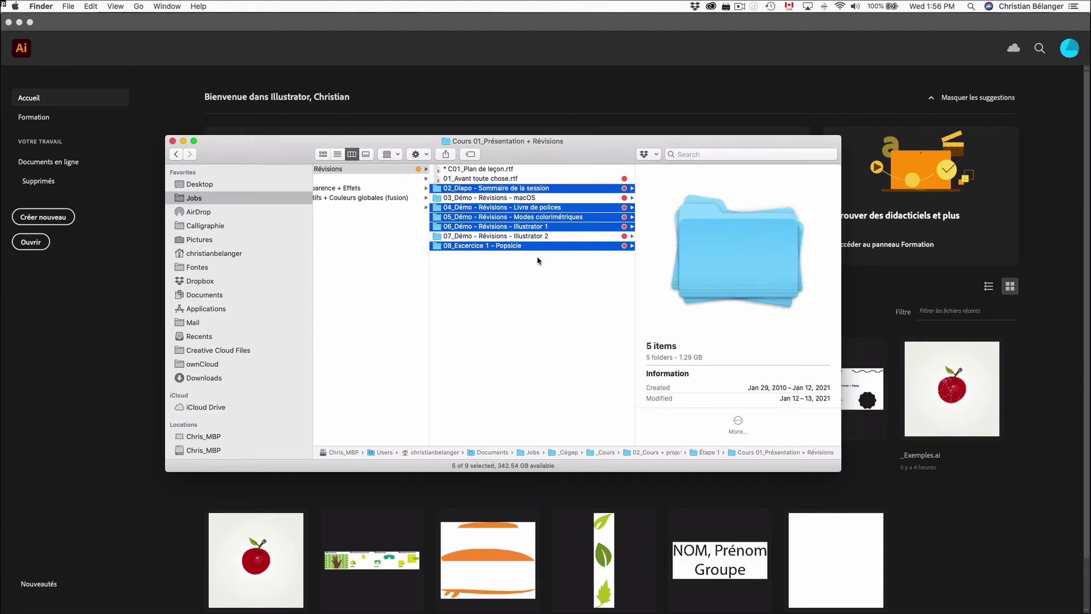
pyautogui.click(531, 292)
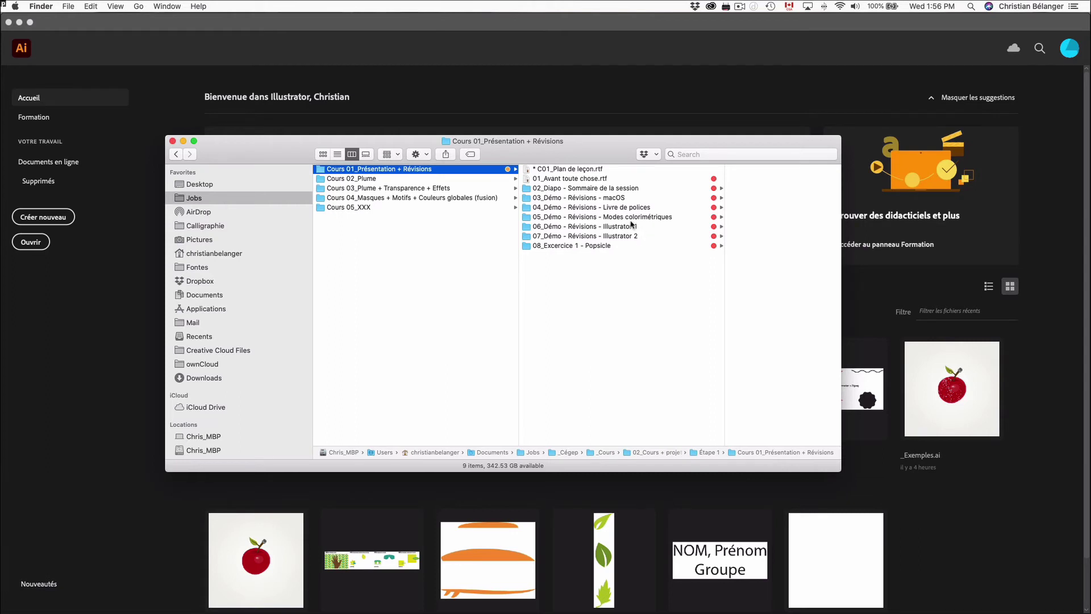
# Step: Open 02_Document TextEdit.rtf from the 03_Démo - Révisions - macOS folder in TextEdit
pyautogui.click(629, 199)
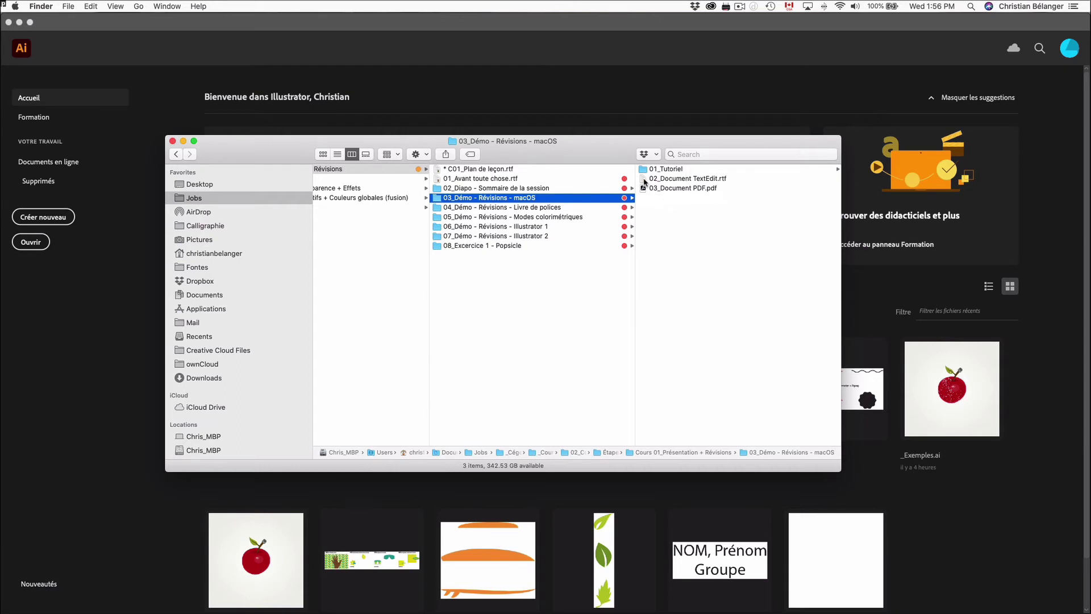
pyautogui.click(683, 180)
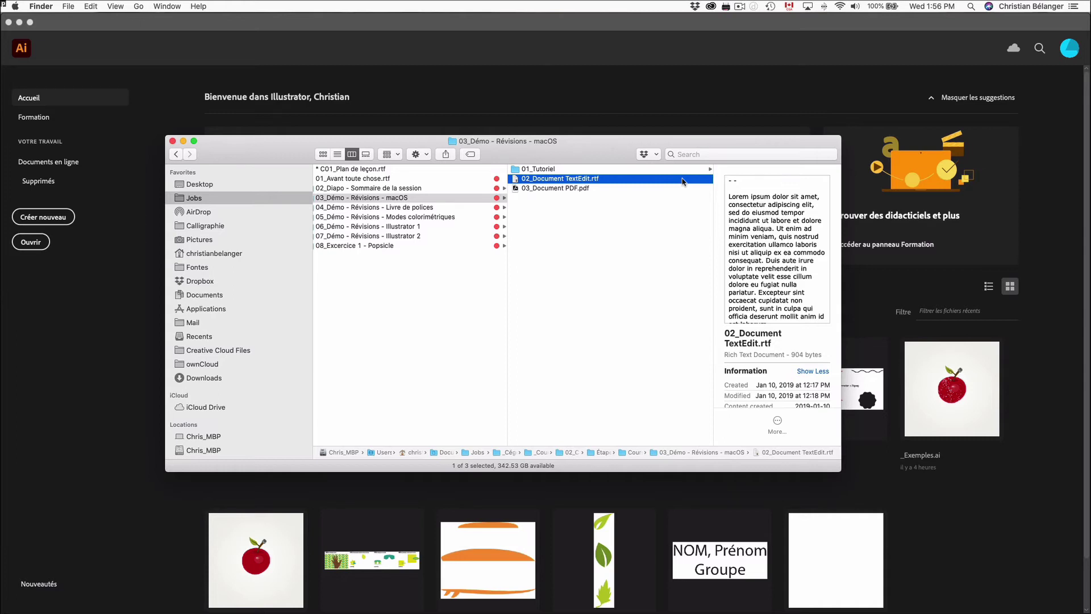
pyautogui.click(69, 6)
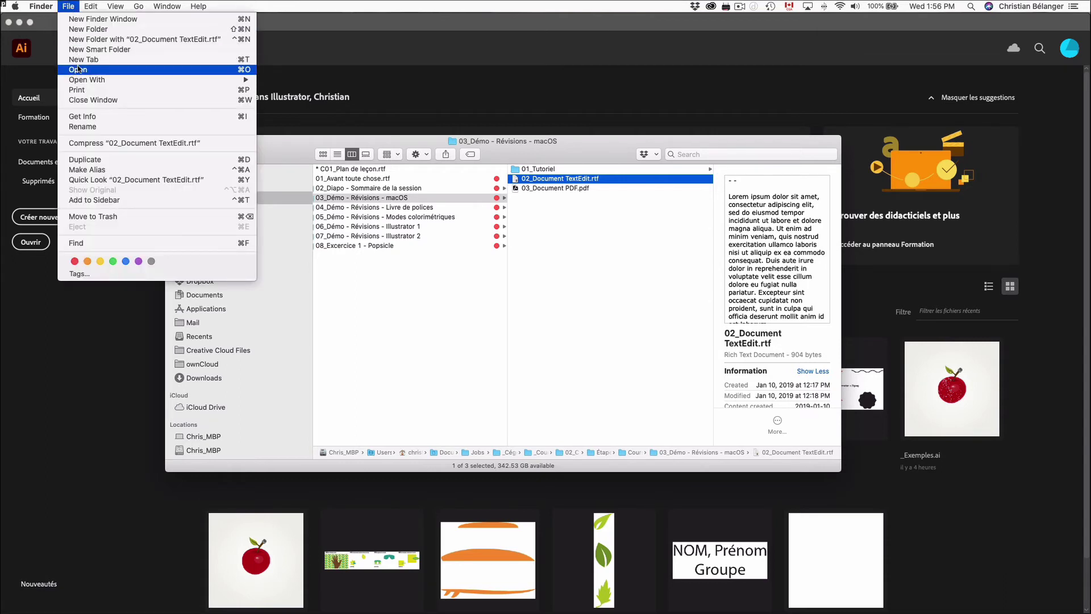
pyautogui.moveTo(227, 76)
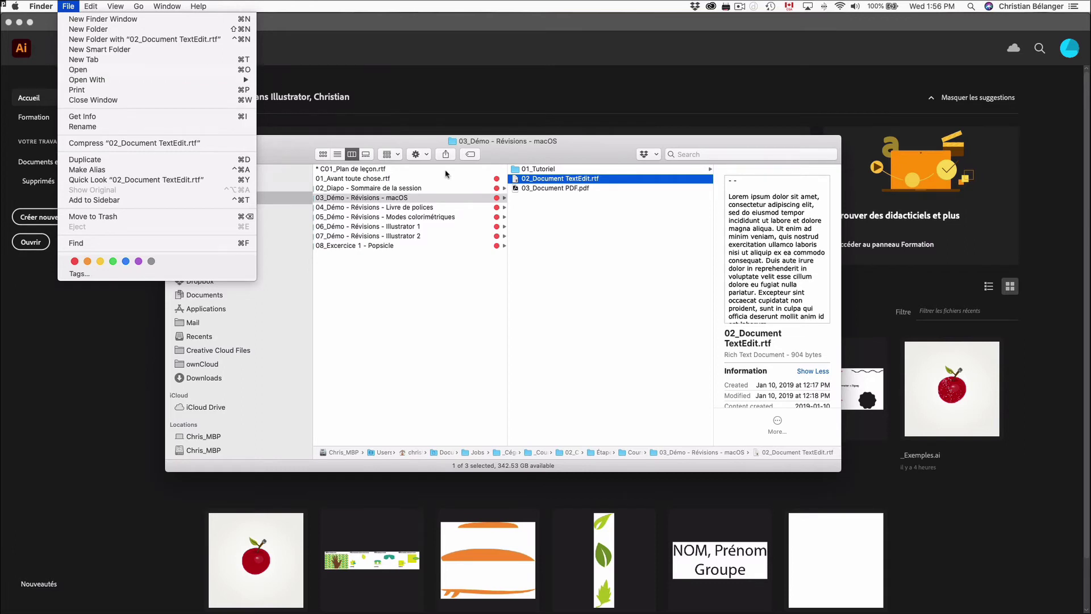
pyautogui.click(581, 146)
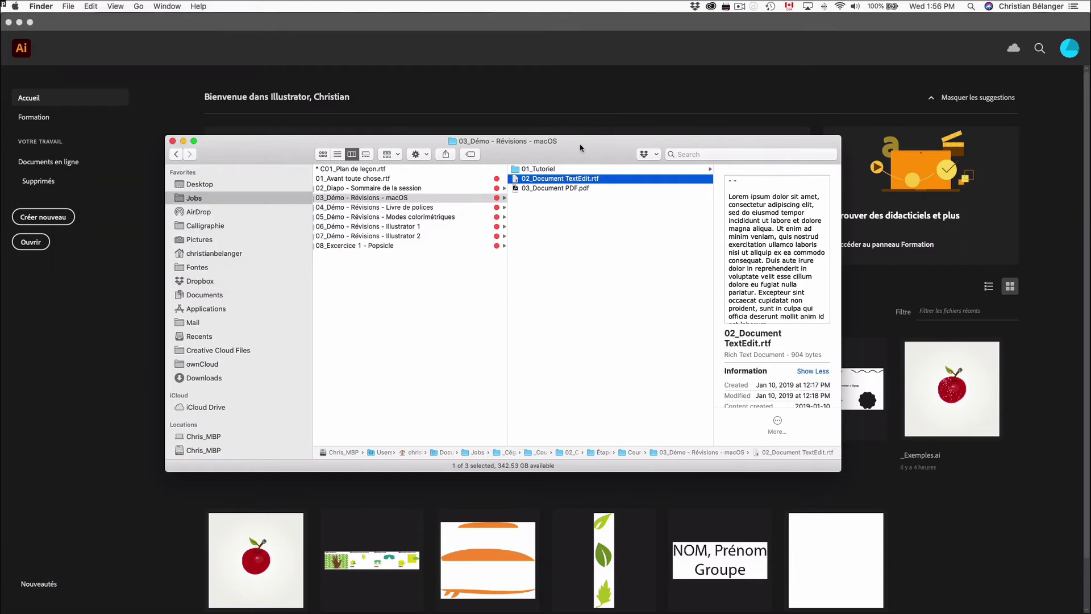
pyautogui.press('super+o')
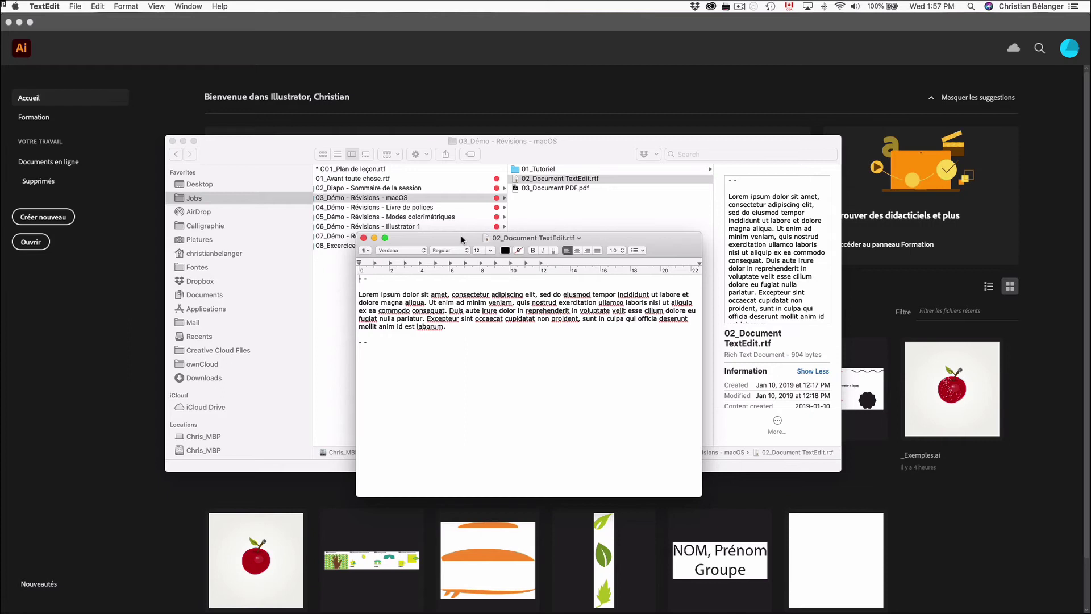
# Step: Select all the text in the document, and in Finder select every item in Cours 01_Présentation + Révisions and deselect them
pyautogui.press('super+a')
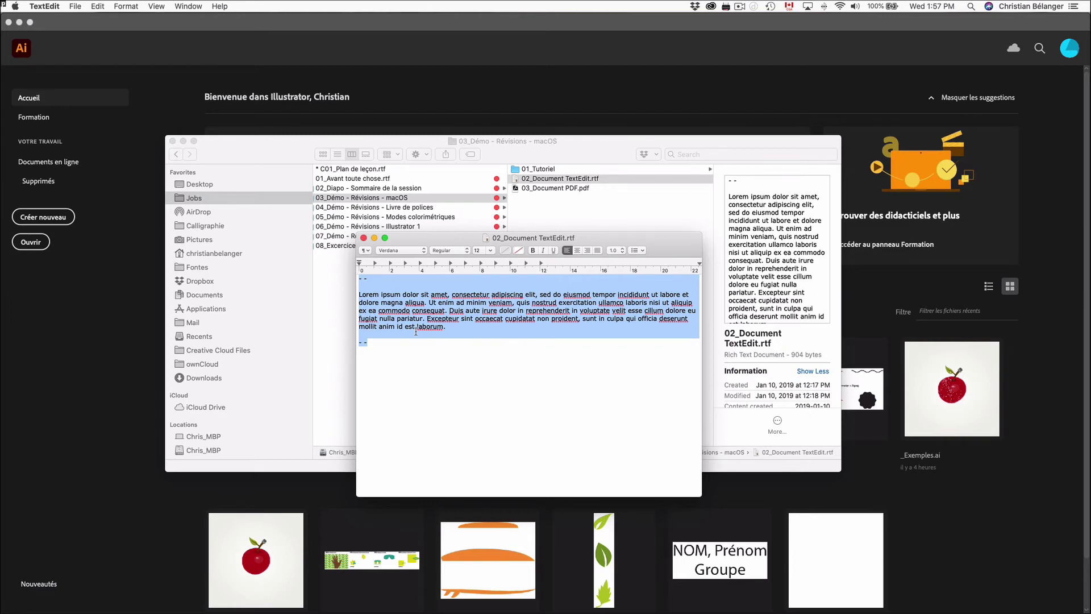
pyautogui.click(334, 328)
pyautogui.press('super+Up')
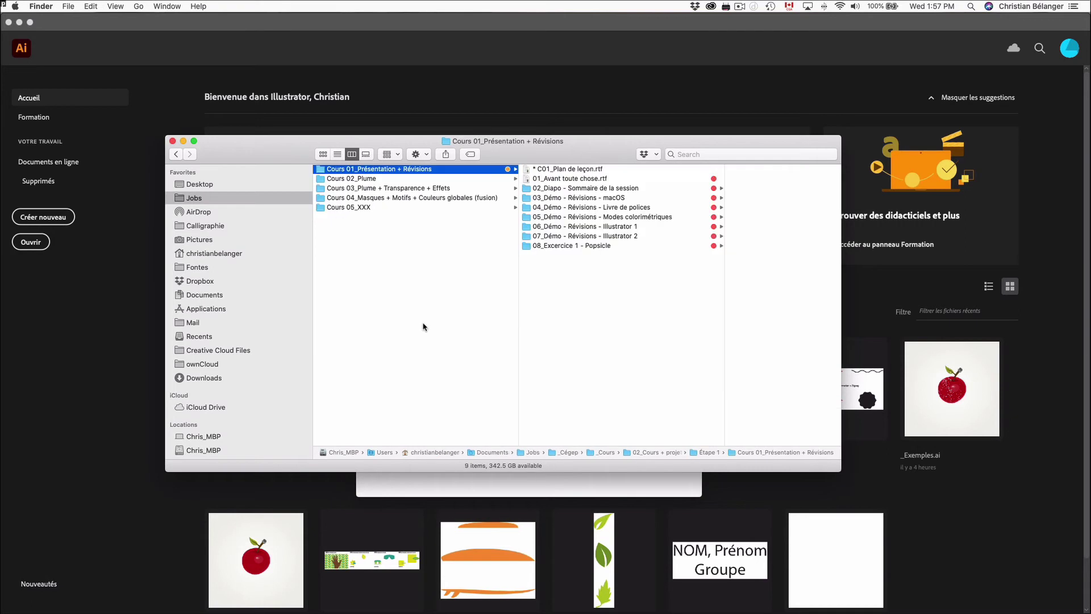
pyautogui.press('super+a')
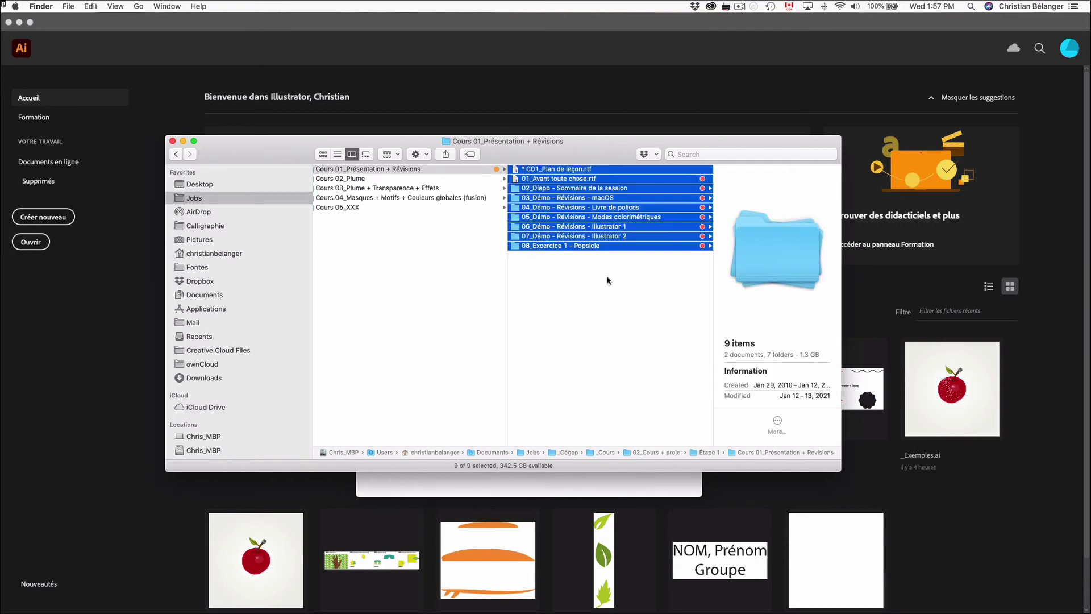
pyautogui.click(610, 294)
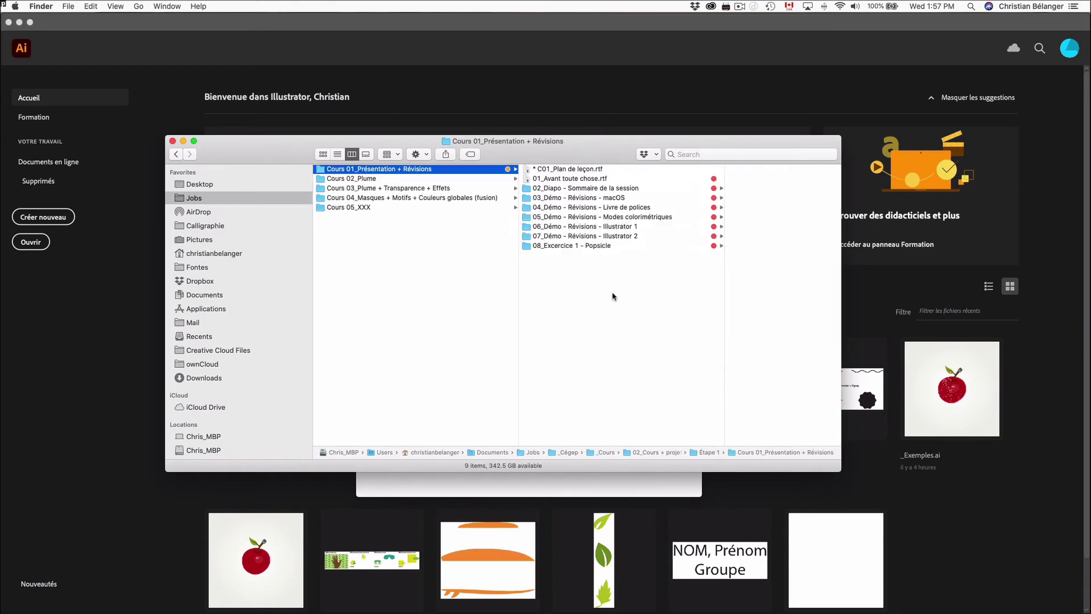
# Step: Return to the TextEdit document and copy "sit amet" from its first sentence into a new paragraph after the closing dashes
pyautogui.click(577, 486)
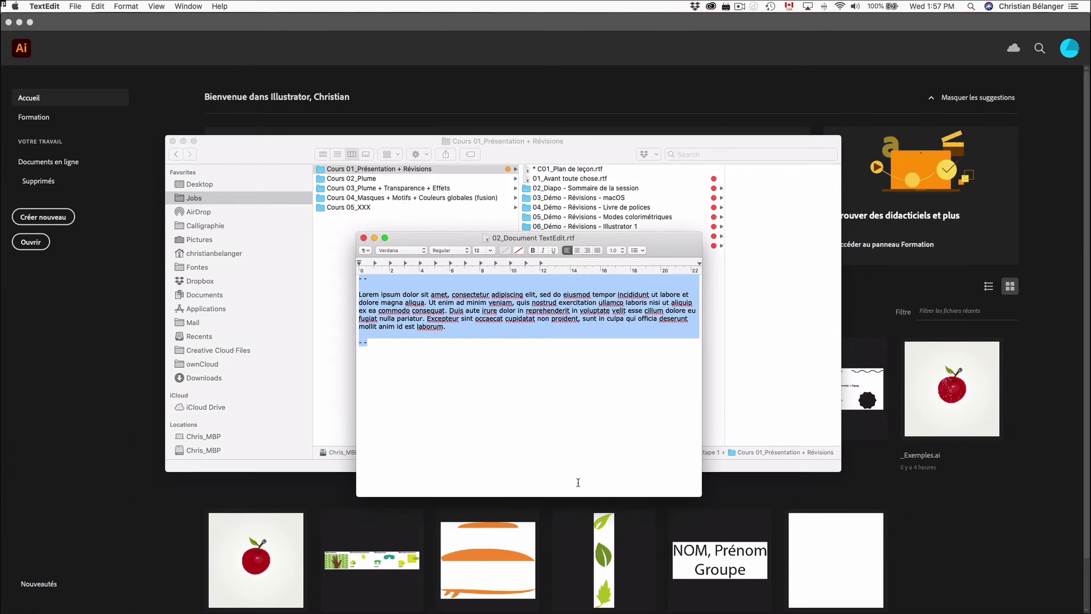
pyautogui.click(429, 301)
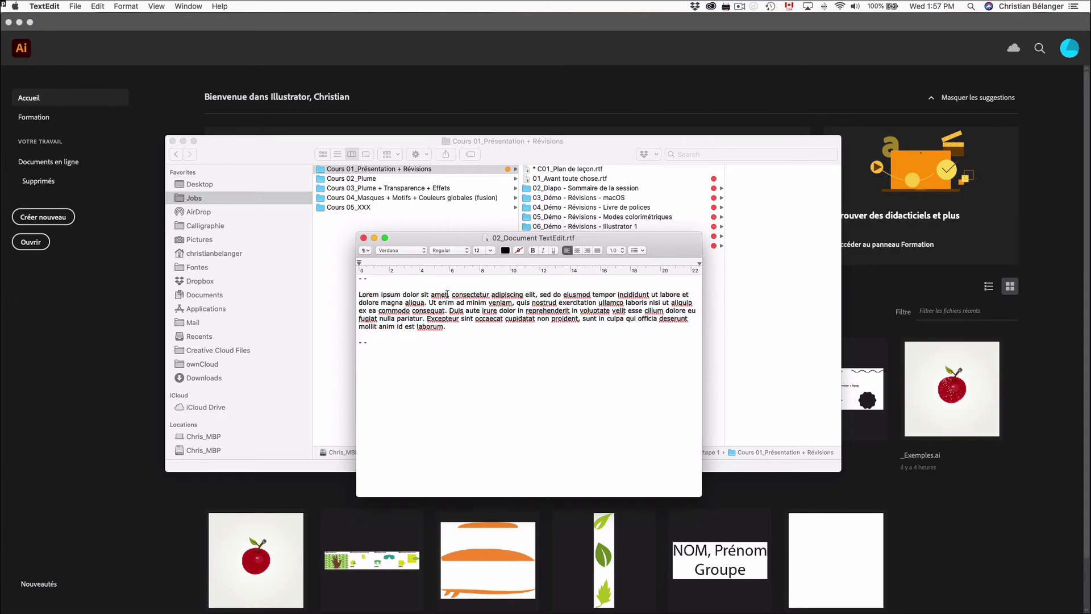
pyautogui.moveTo(447, 294); pyautogui.dragTo(421, 294)
pyautogui.press('super+c')
pyautogui.click(406, 423)
pyautogui.press('Return')
pyautogui.press('Return')
pyautogui.press('super+v')
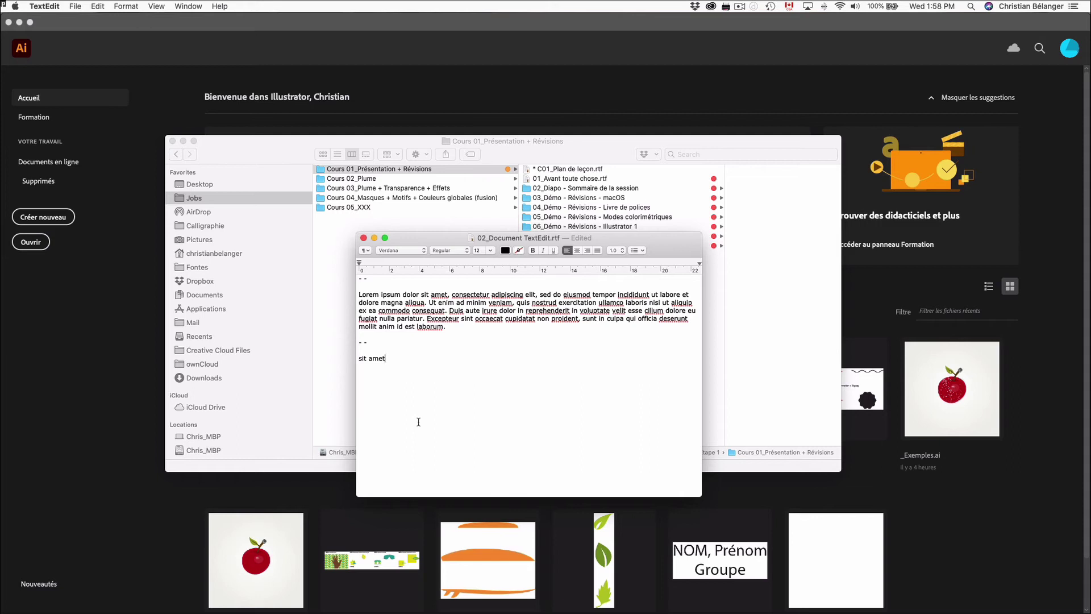
# Step: Open the print settings for the text document and cancel them
pyautogui.press('super+p')
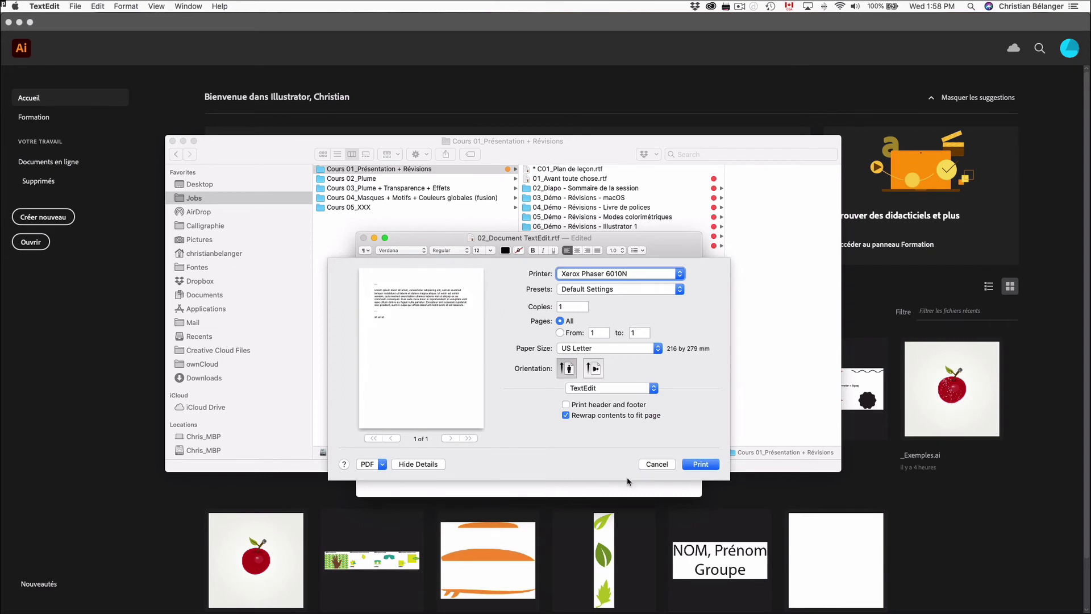
pyautogui.click(654, 464)
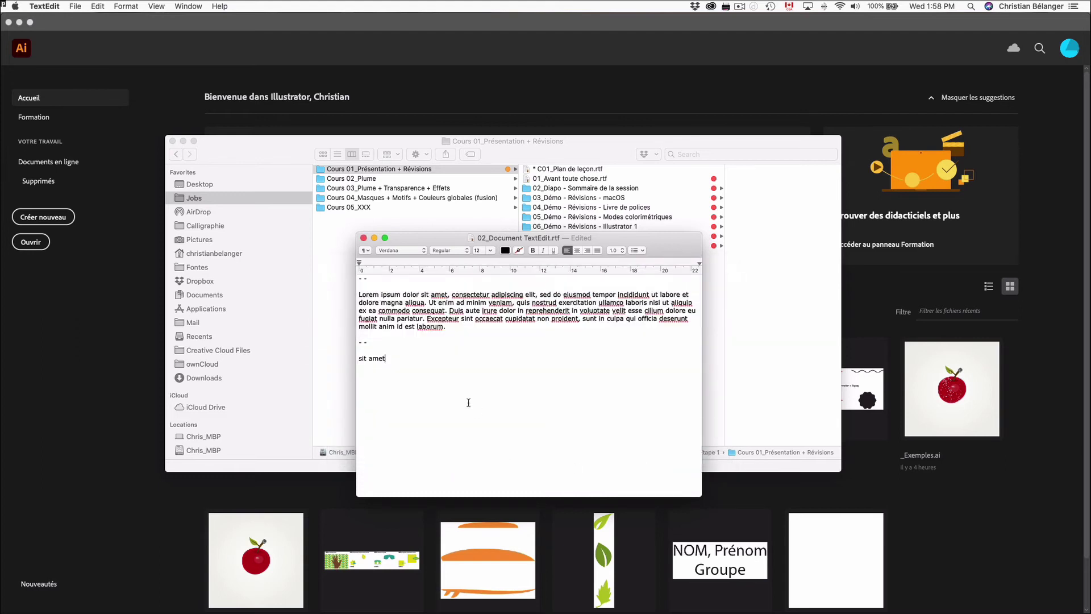
# Step: Paste "sit amet" three more times on the last line, and copy the whole line onto a new line below
pyautogui.press('super+v')
pyautogui.press('super+v')
pyautogui.press('super+v')
pyautogui.moveTo(464, 358); pyautogui.dragTo(343, 359)
pyautogui.press('super+c')
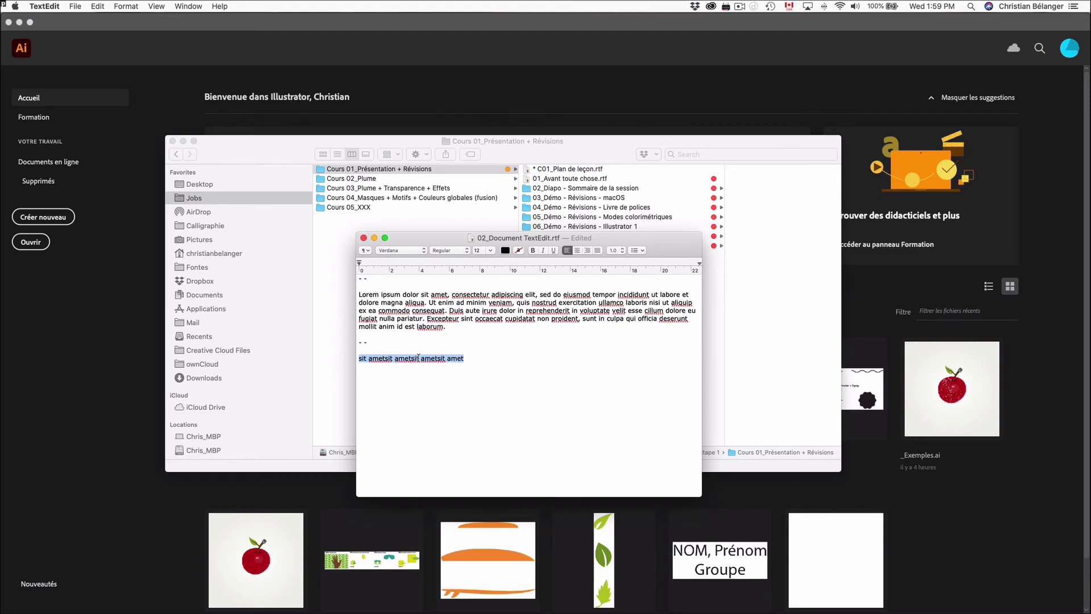
pyautogui.click(421, 399)
pyautogui.press('Return')
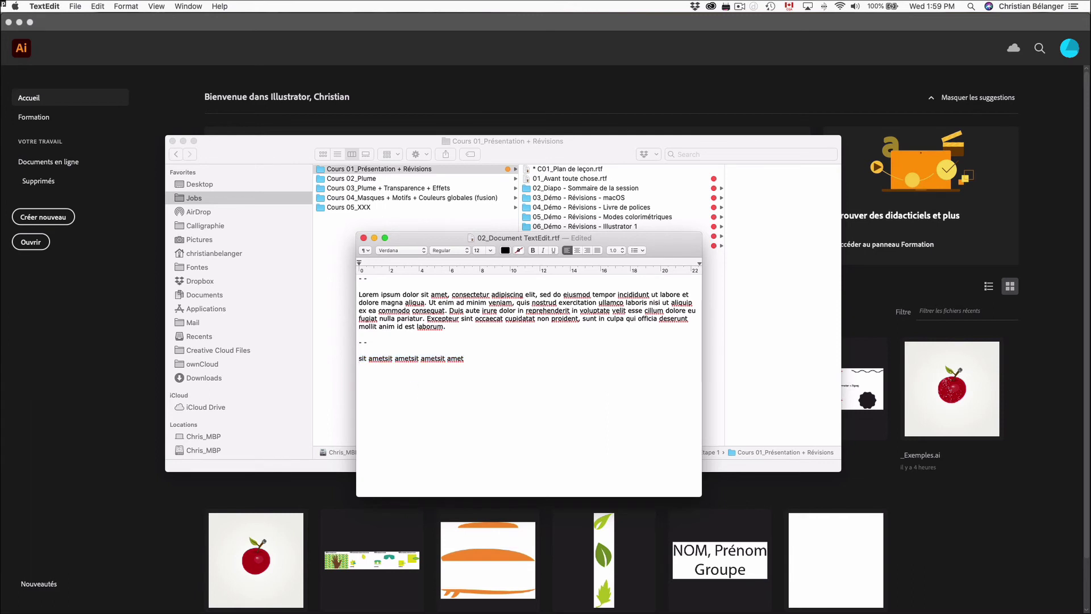
pyautogui.press('super+v')
# Step: Delete both lines of repeated "sit amet" text beneath the closing dashes
pyautogui.moveTo(471, 374); pyautogui.dragTo(340, 374)
pyautogui.press('BackSpace')
pyautogui.moveTo(362, 350); pyautogui.dragTo(363, 395)
pyautogui.click(368, 353)
pyautogui.press('BackSpace')
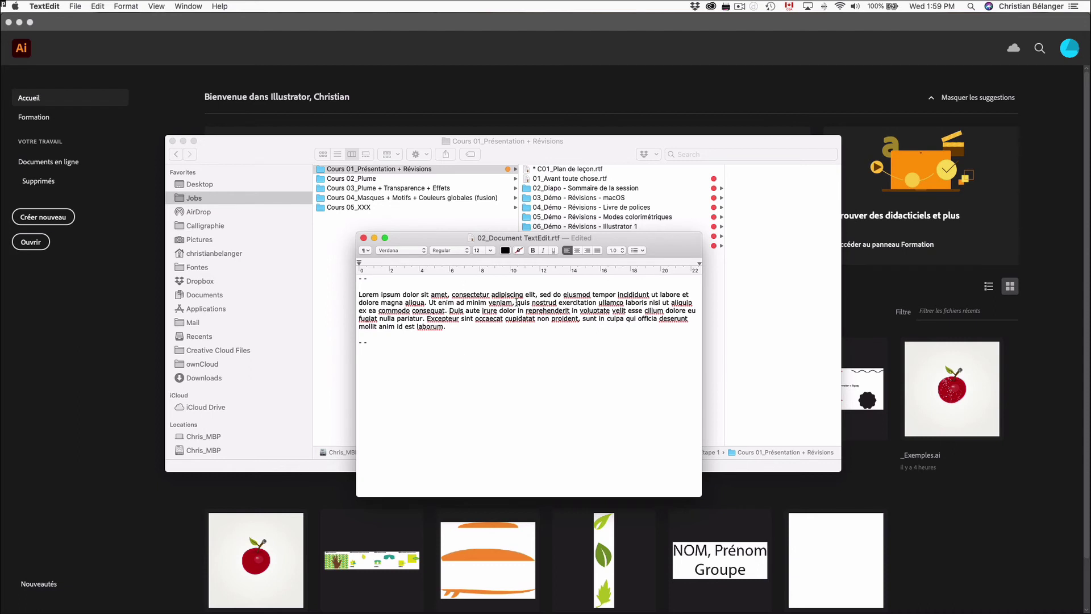
# Step: Move "Ut enim ad minim veniam" out of the paragraph onto its own line below, and start the remaining sentence with "Quis"
pyautogui.moveTo(429, 303); pyautogui.dragTo(513, 303)
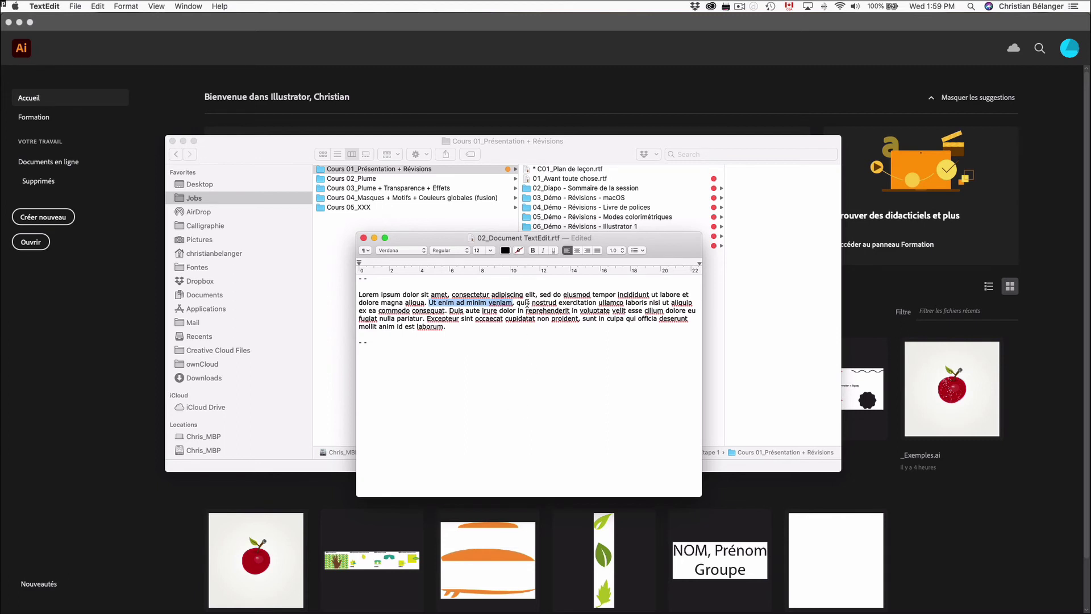
pyautogui.press('super+x')
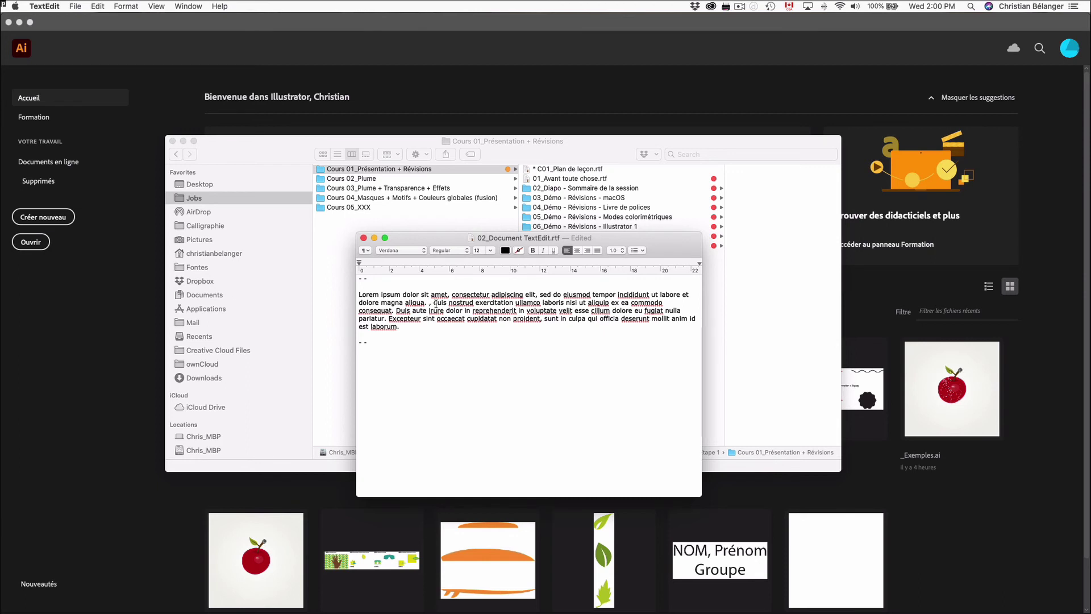
pyautogui.moveTo(435, 303); pyautogui.dragTo(428, 304)
pyautogui.write('Q')
pyautogui.click(397, 327)
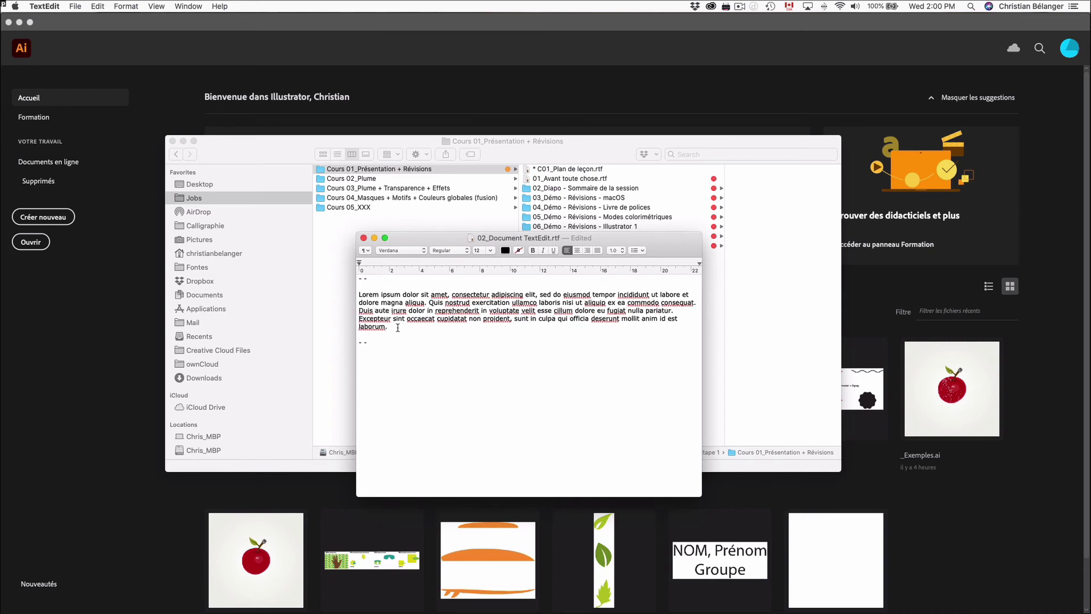
pyautogui.write('Ut enim ad minim veniam')
# Step: Copy the word "cupidatat" from the paragraph into a new paragraph under "Ut enim ad minim veniam"
pyautogui.moveTo(467, 318); pyautogui.dragTo(436, 319)
pyautogui.click(450, 342)
pyautogui.press('Return')
pyautogui.press('Return')
pyautogui.press('super+v')
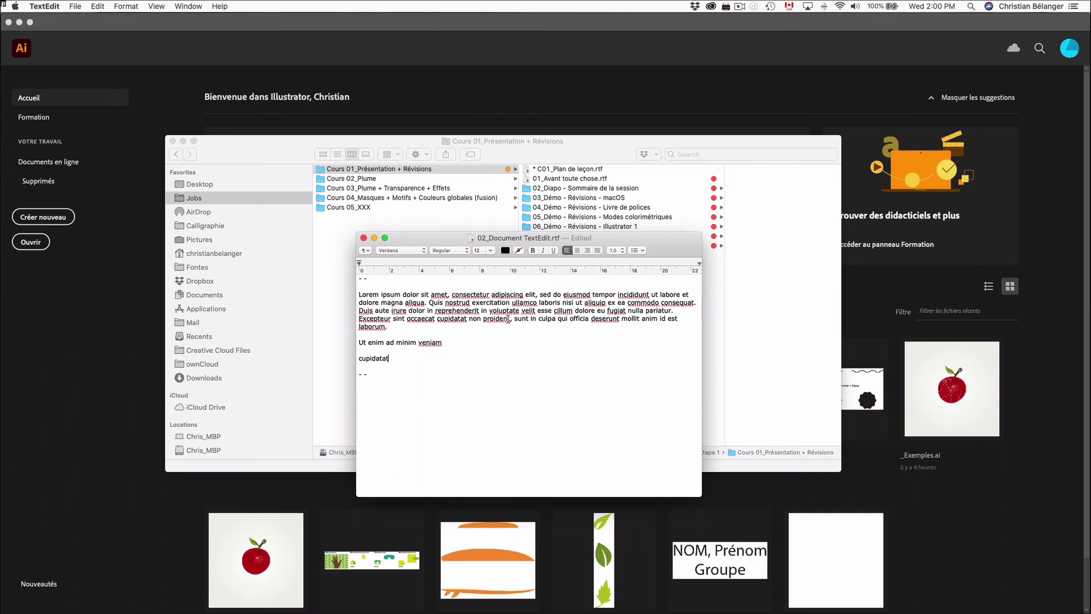
# Step: Cut "proident" from the paragraph, remove the leftover space, and paste the word into a new paragraph under "cupidatat"
pyautogui.moveTo(511, 318); pyautogui.dragTo(484, 319)
pyautogui.press('super+x')
pyautogui.press('BackSpace')
pyautogui.click(428, 351)
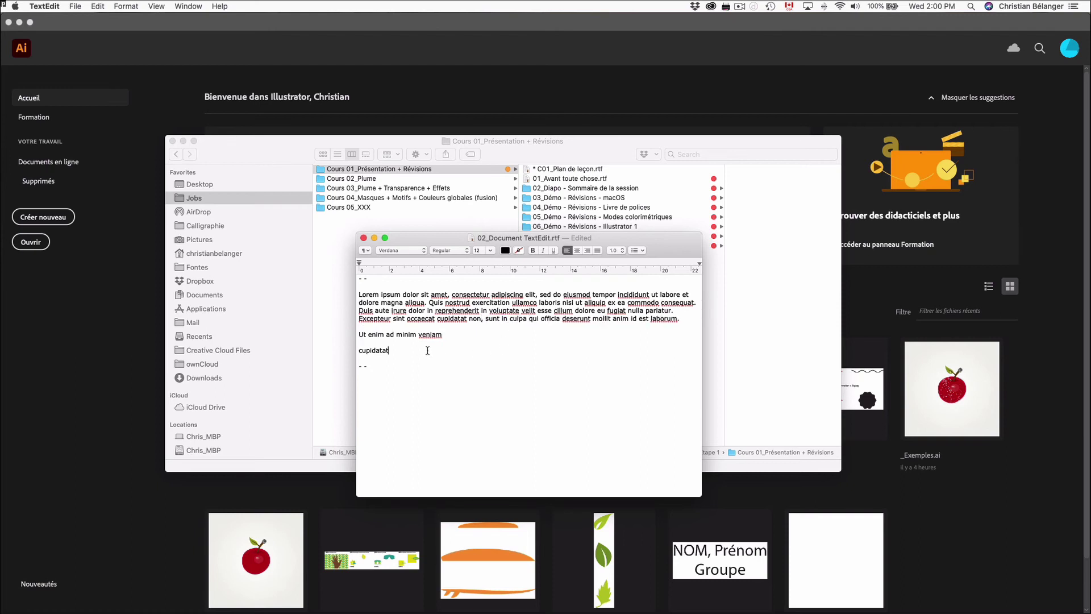
pyautogui.press('Return')
pyautogui.press('Return')
pyautogui.press('super+v')
# Step: Search the text document for the word "esse"
pyautogui.press('super+f')
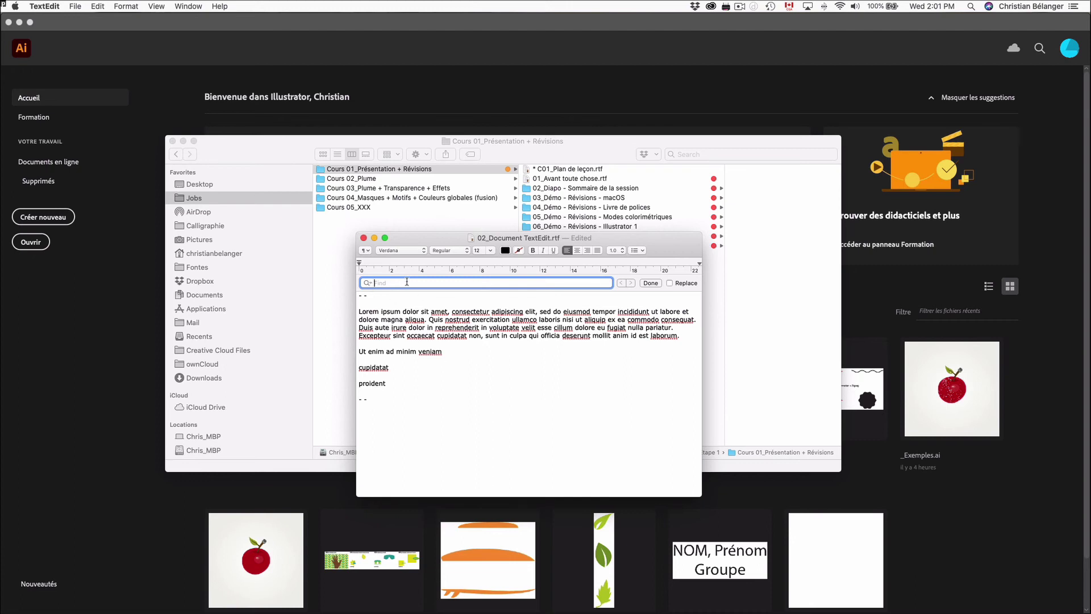
pyautogui.write('esse')
pyautogui.press('Return')
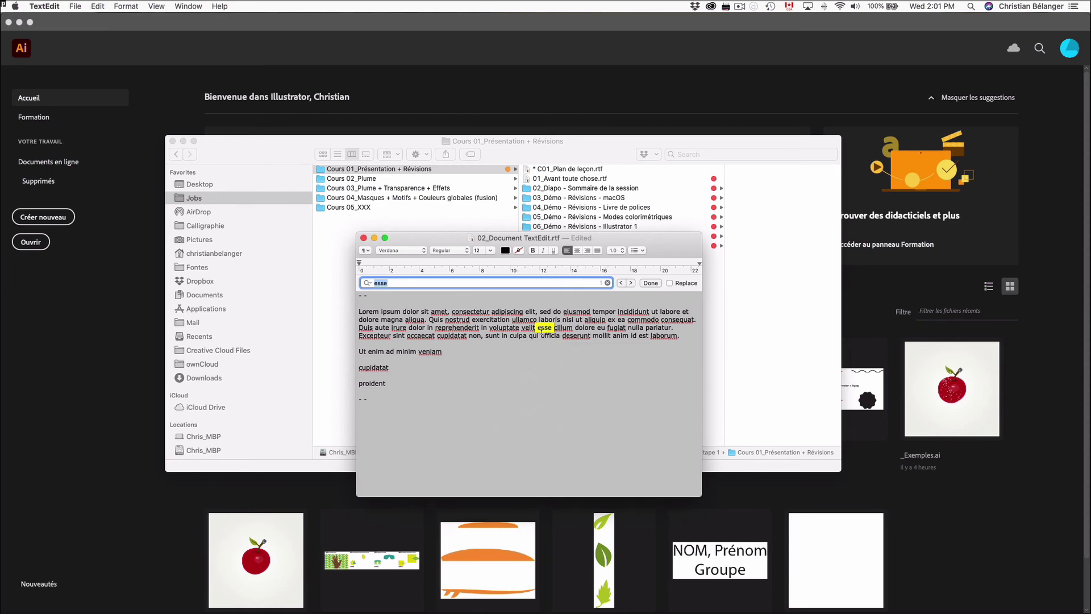
# Step: Switch to Finder, go up to the "Étape 1" folder, and search This Mac for "cours 01"
pyautogui.click(575, 157)
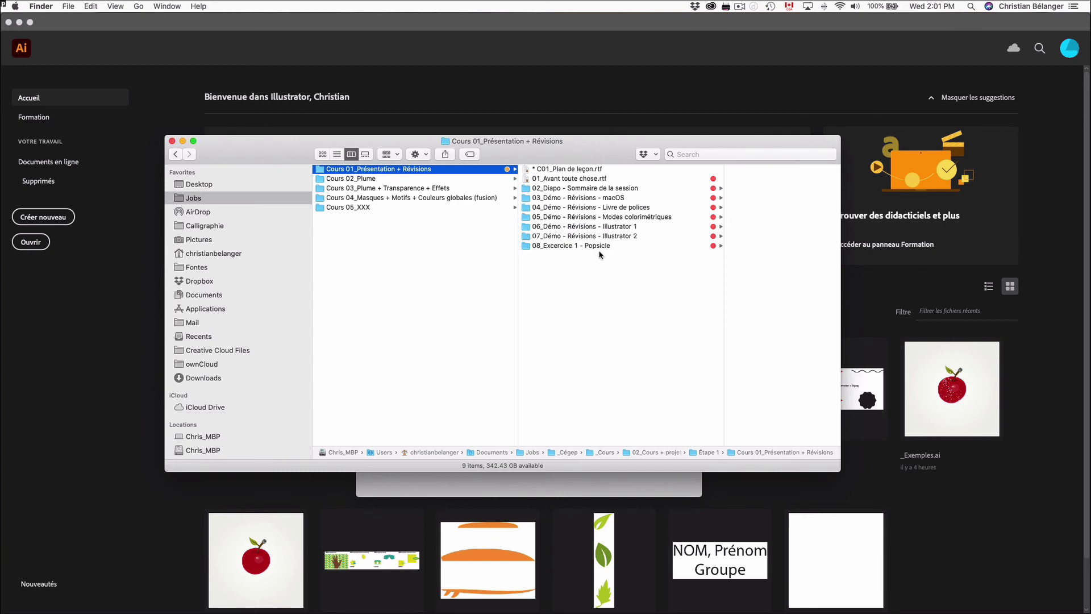
pyautogui.press('super+Up')
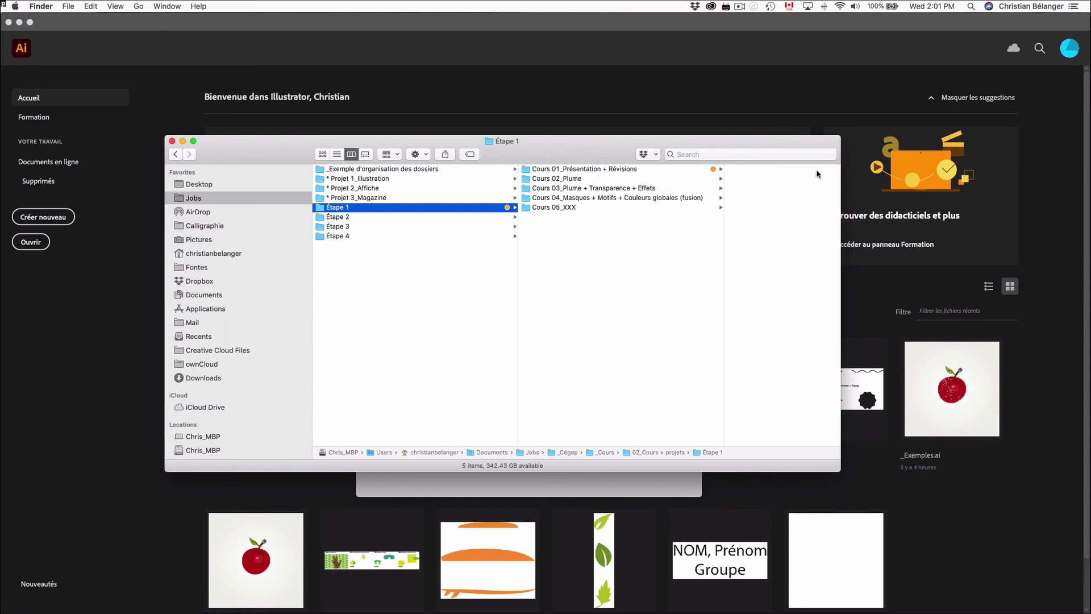
pyautogui.press('super+f')
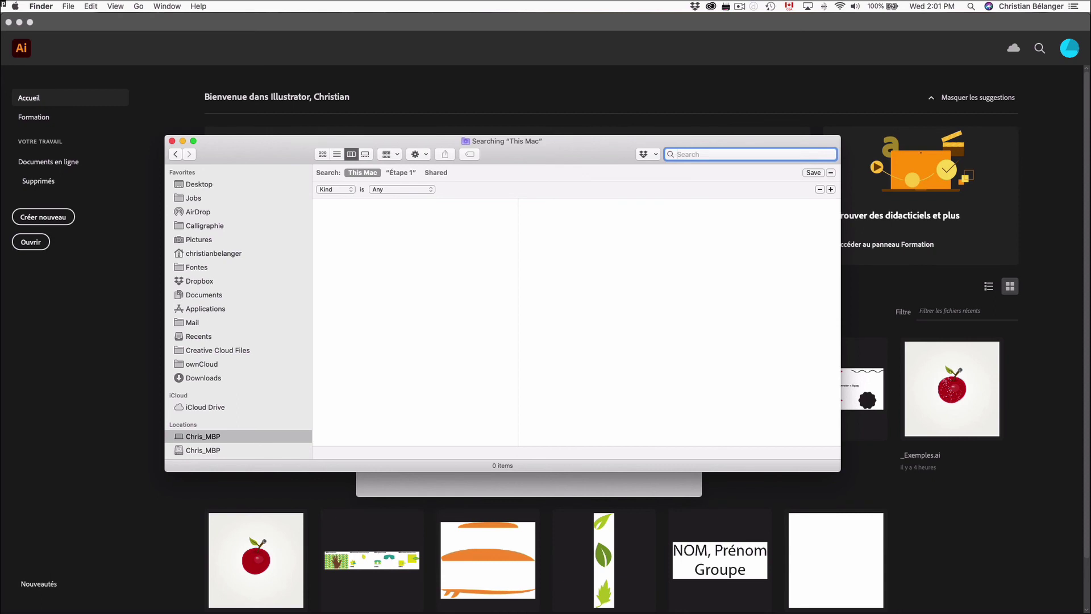
pyautogui.write('cours 01')
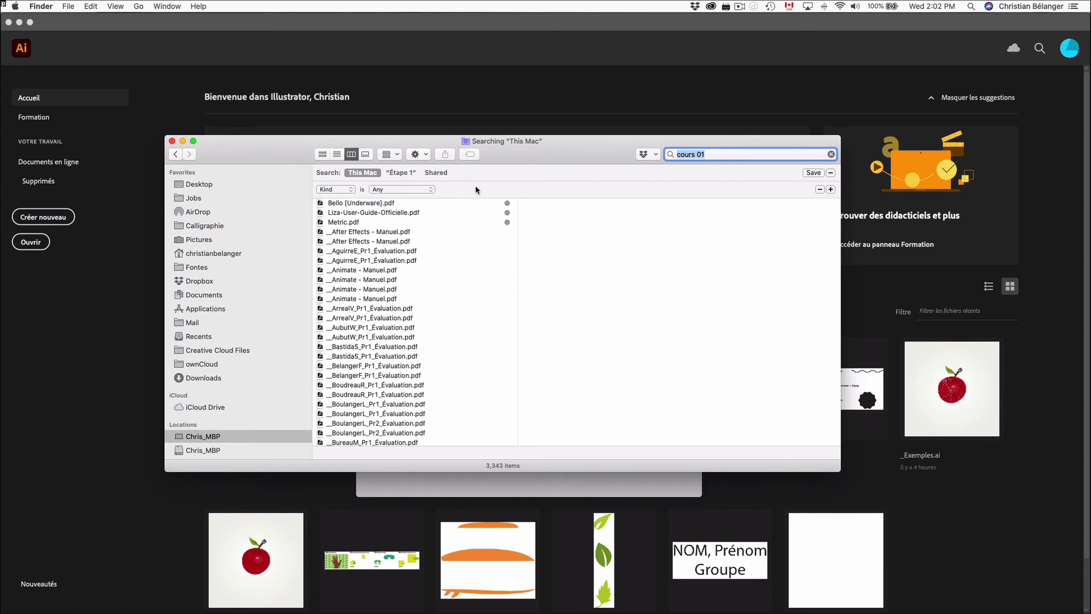
# Step: Restrict the Finder search to items whose name matches "cours 01" and look through the results
pyautogui.click(341, 189)
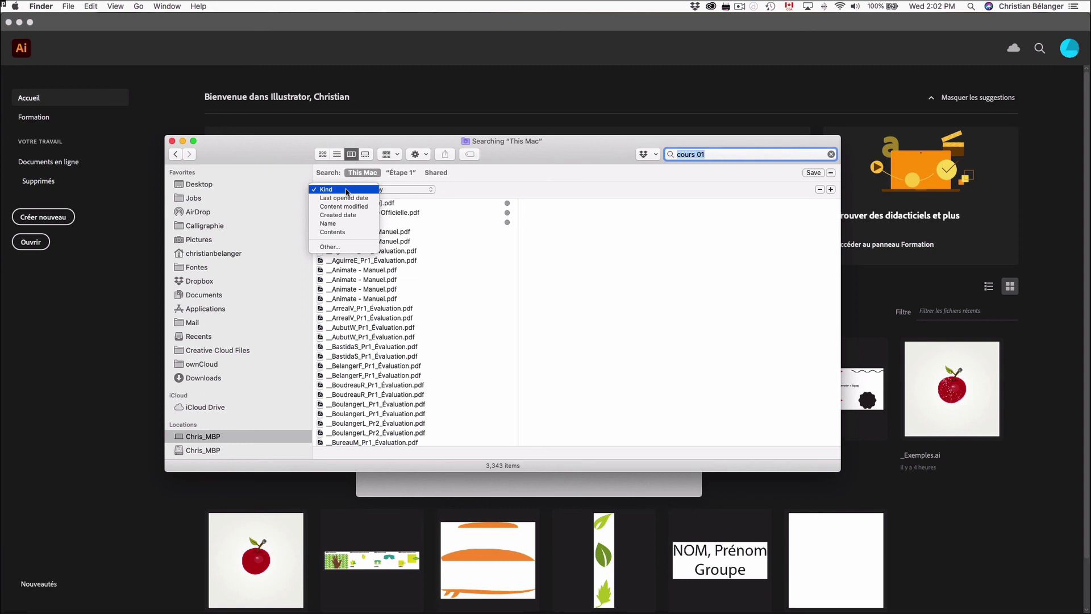
pyautogui.click(331, 225)
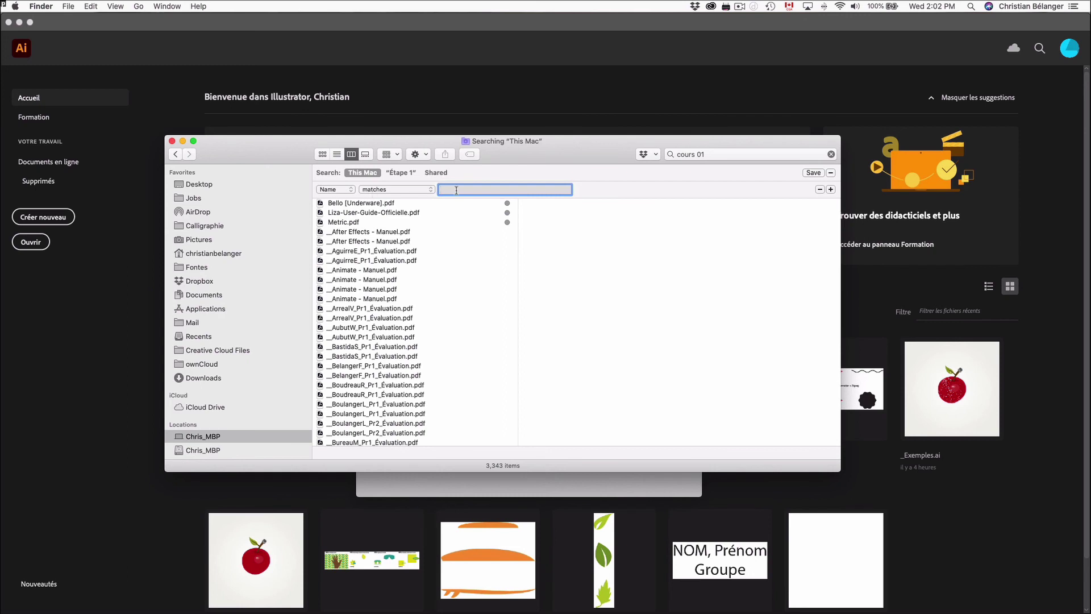
pyautogui.write('cours 01')
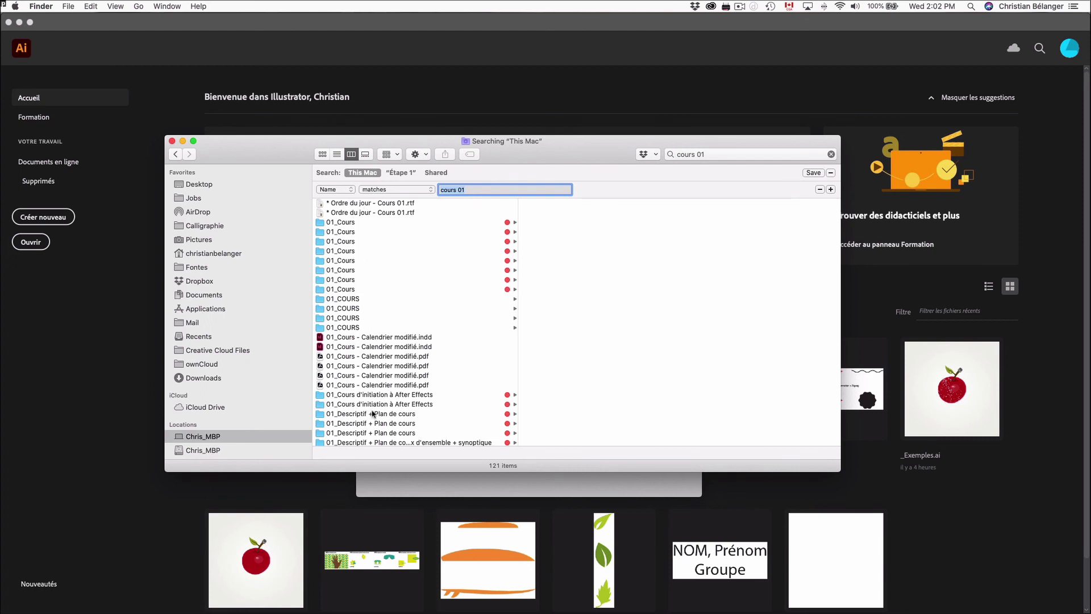
pyautogui.scroll(-10, 384, 296)
pyautogui.scroll(-5, 384, 296)
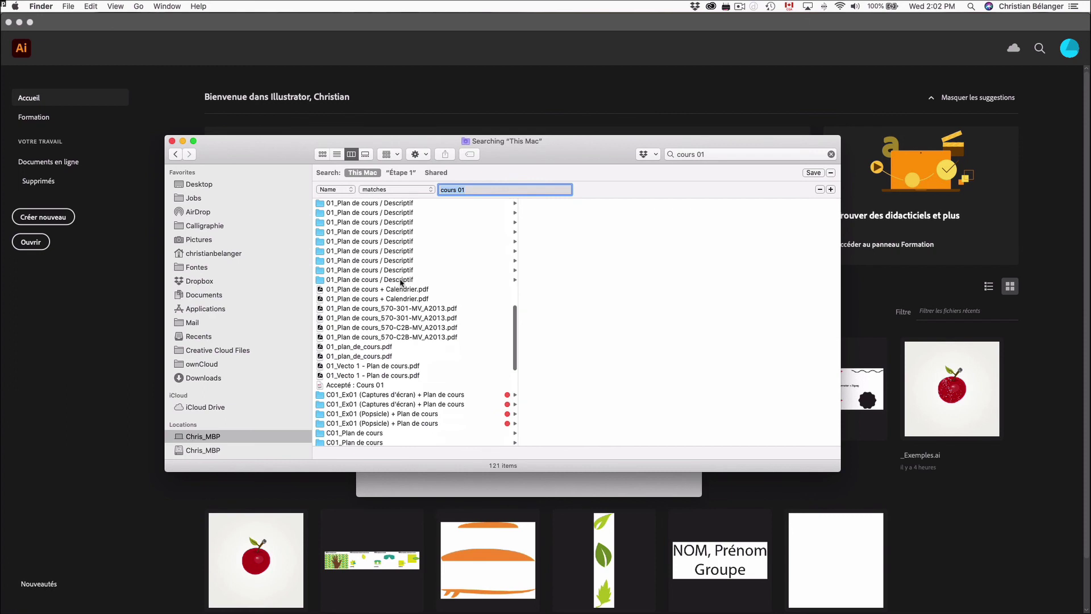
pyautogui.scroll(15, 363, 297)
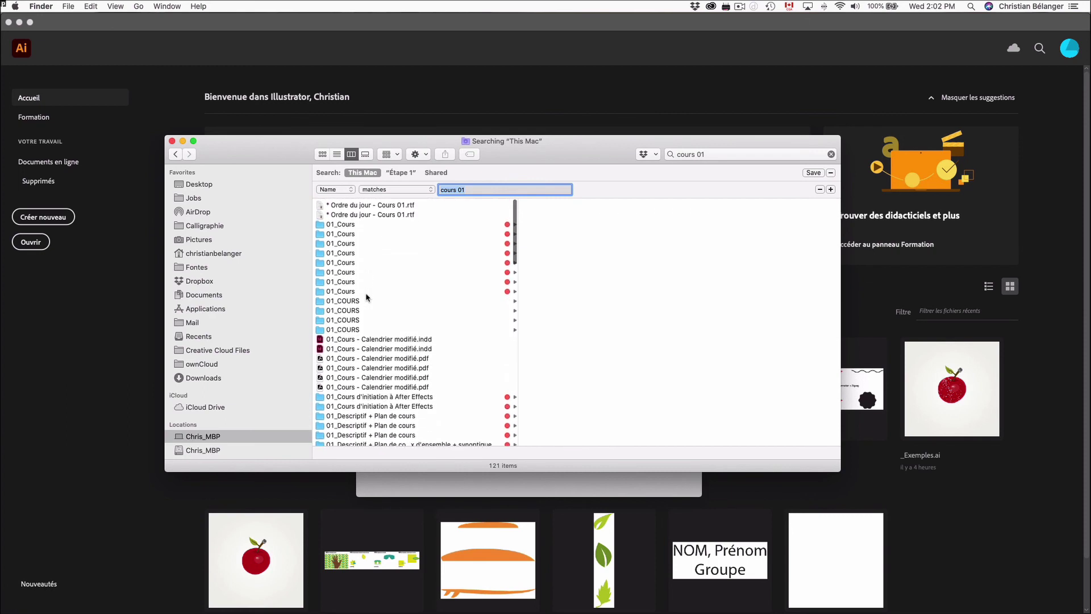
# Step: Check the contents and location of the first "01_Cours" folder in the results, then close the Finder window
pyautogui.click(346, 222)
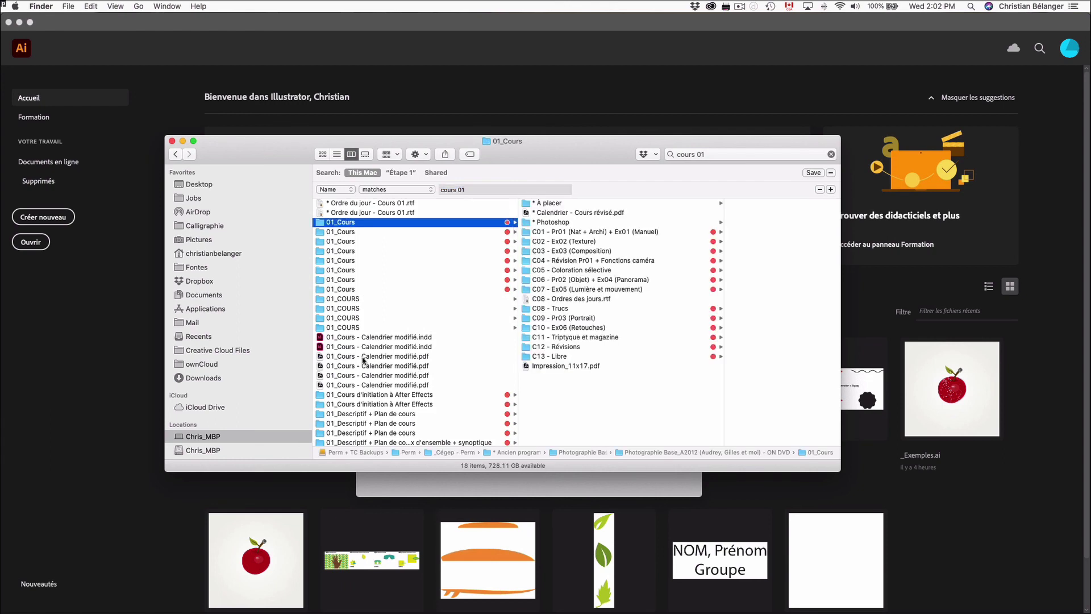
pyautogui.scroll(-4, 232, 359)
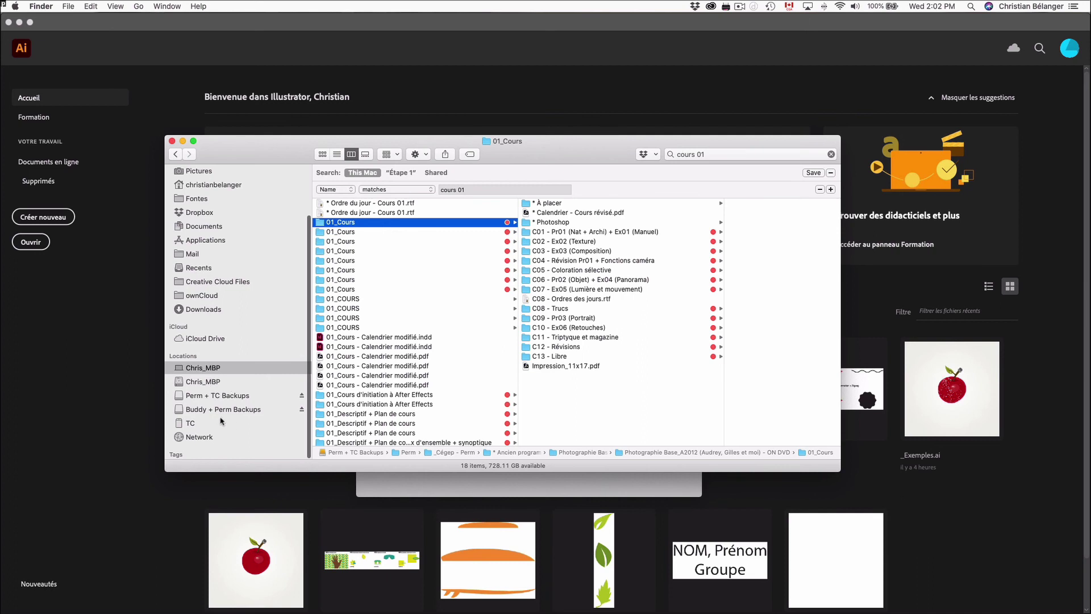
pyautogui.scroll(3, 506, 340)
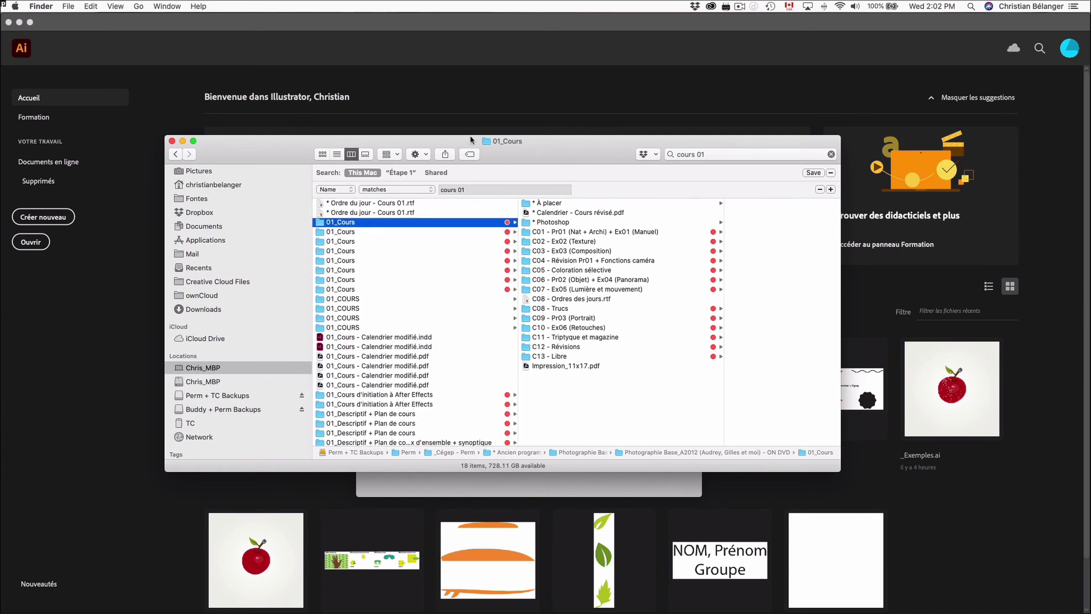
pyautogui.press('super+w')
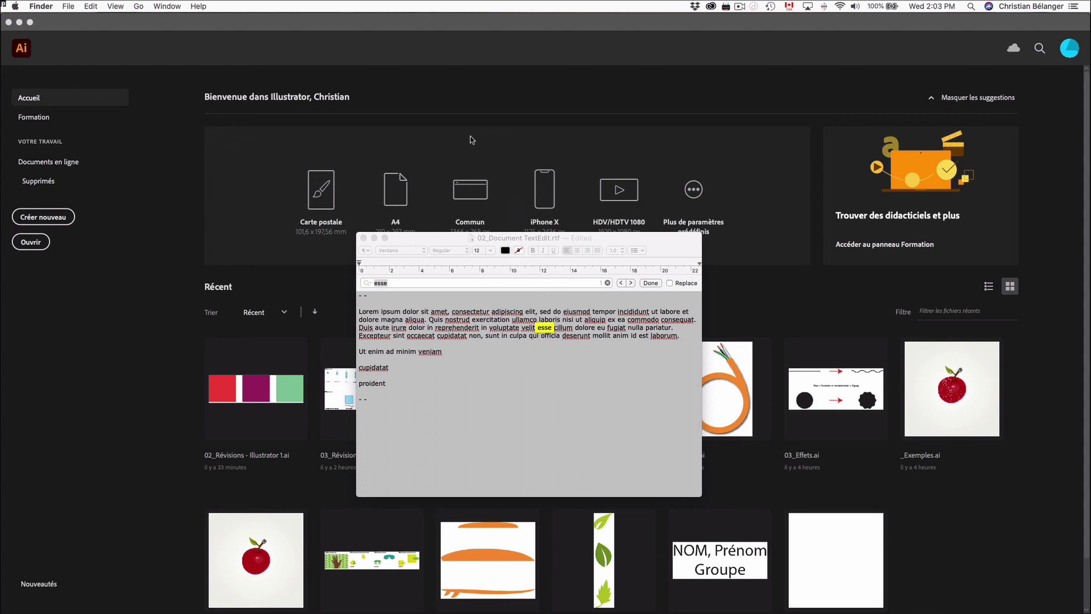
# Step: Switch to Safari and search the Cégep Marie-Victorin web page for "humain"
pyautogui.press('super+Tab')
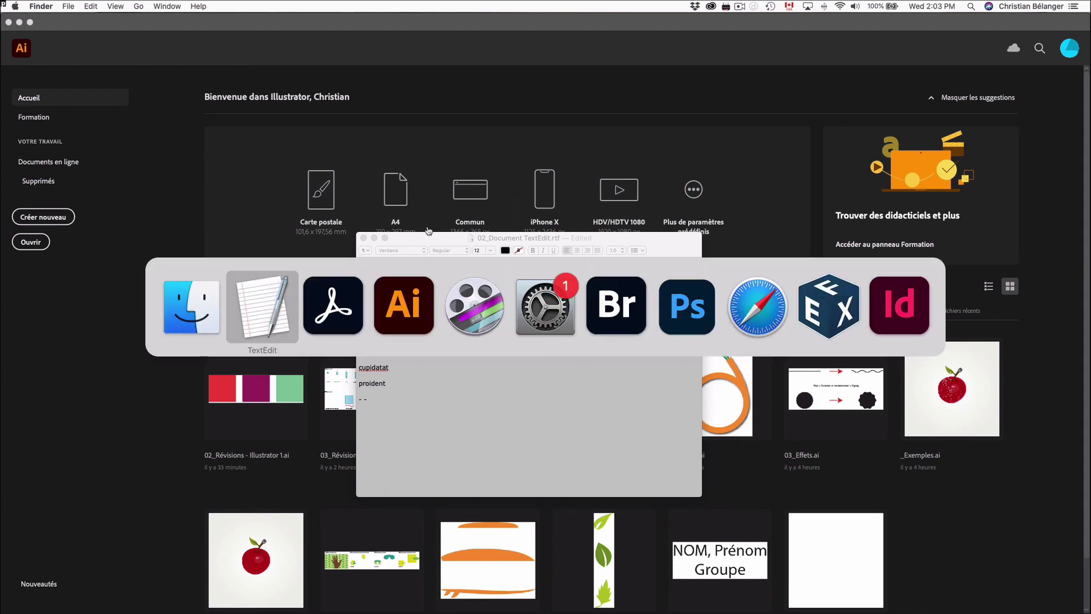
pyautogui.click(757, 307)
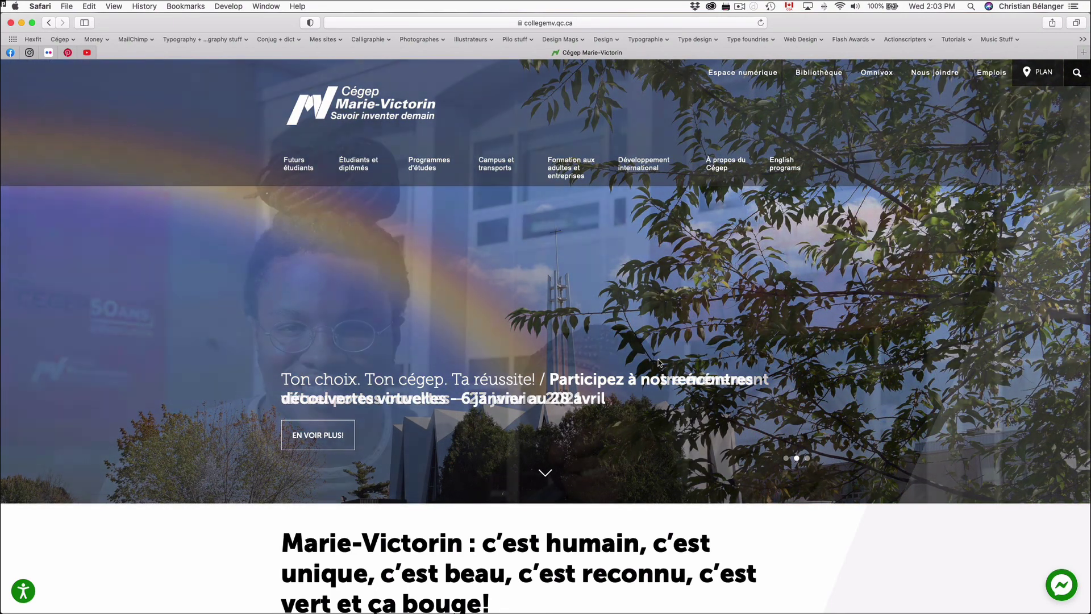
pyautogui.press('super+f')
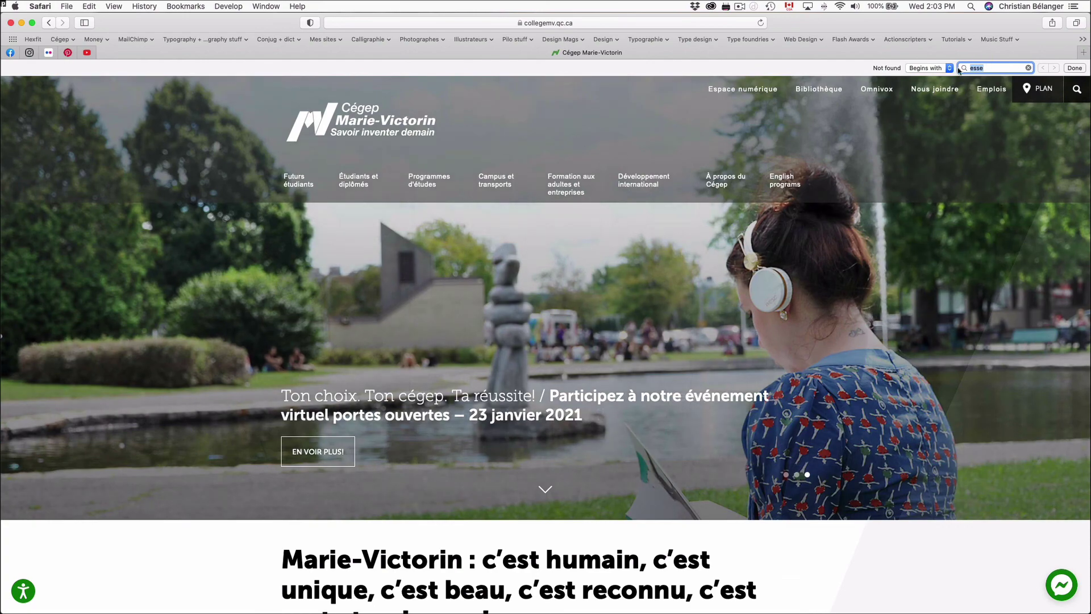
pyautogui.write('humain')
pyautogui.press('Return')
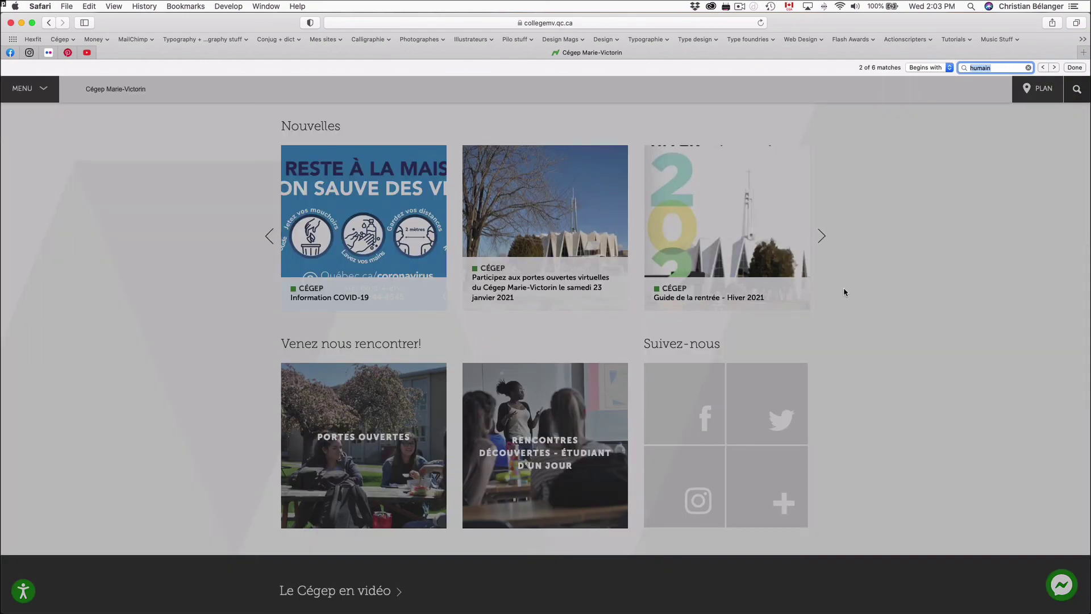
# Step: Step through the occurrences of "humain" on the web page until the search cycles back to the first one
pyautogui.click(1041, 67)
pyautogui.click(1053, 67)
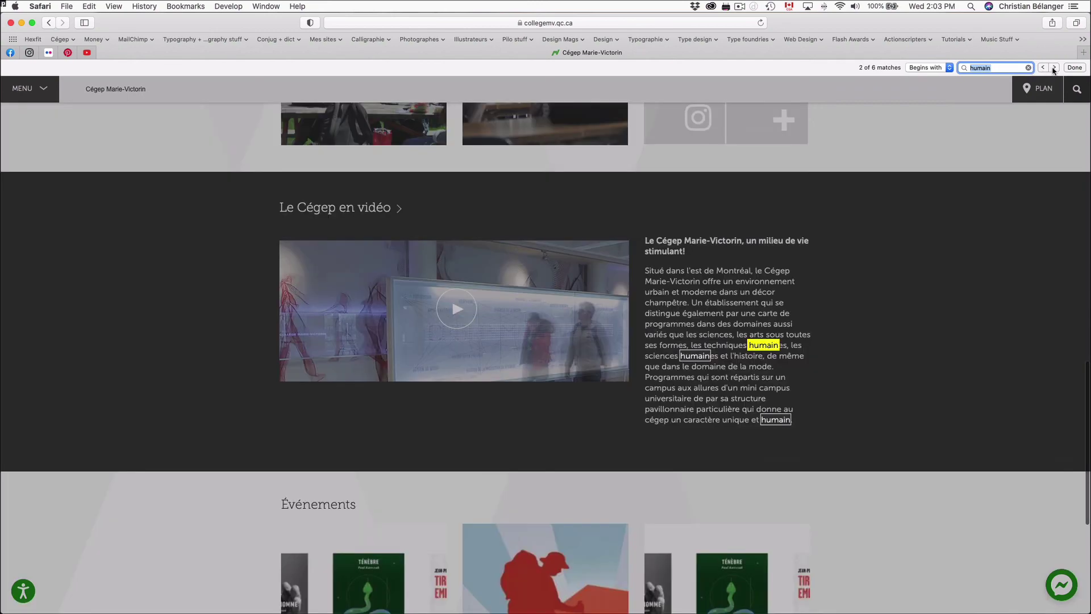
pyautogui.click(1054, 67)
pyautogui.click(1053, 67)
pyautogui.click(1054, 67)
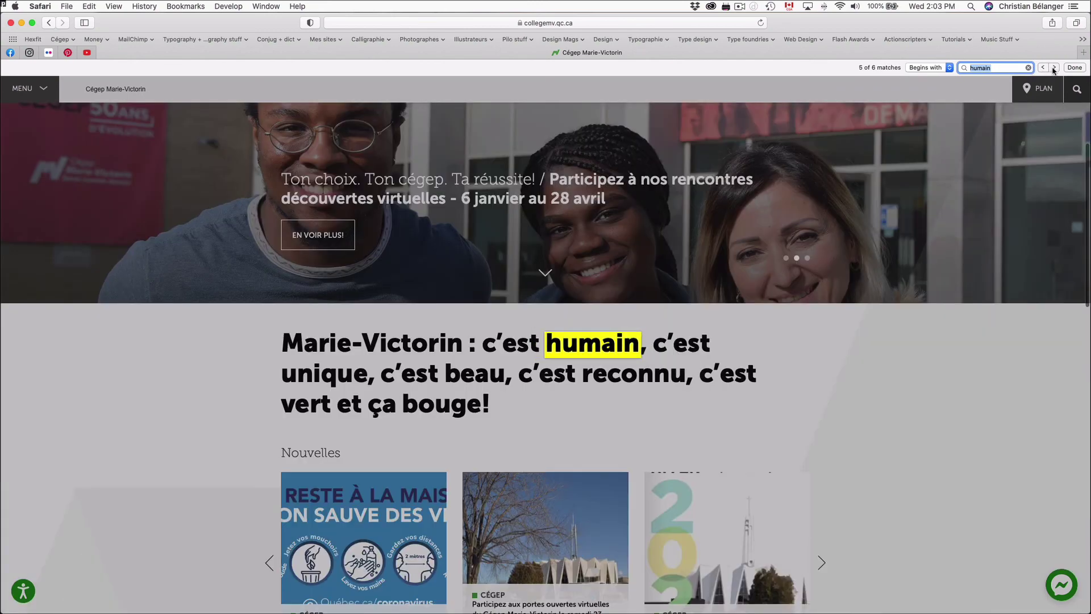
pyautogui.click(1054, 68)
pyautogui.click(1054, 67)
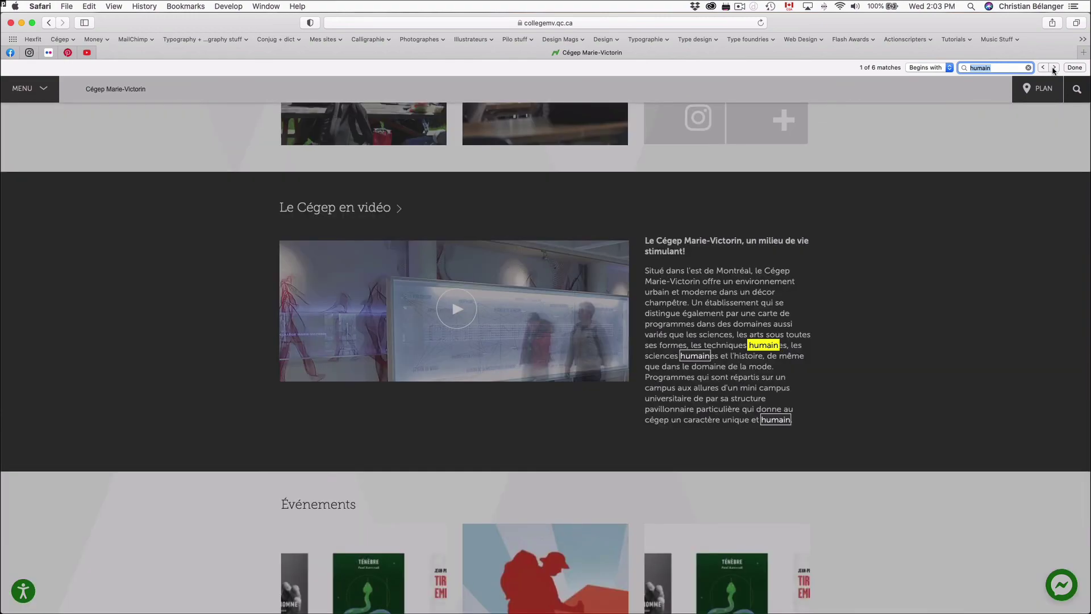
# Step: Switch to Acrobat and show the PDF's table of contents on page 3 with the whole page fitted to the window
pyautogui.press('super+Tab')
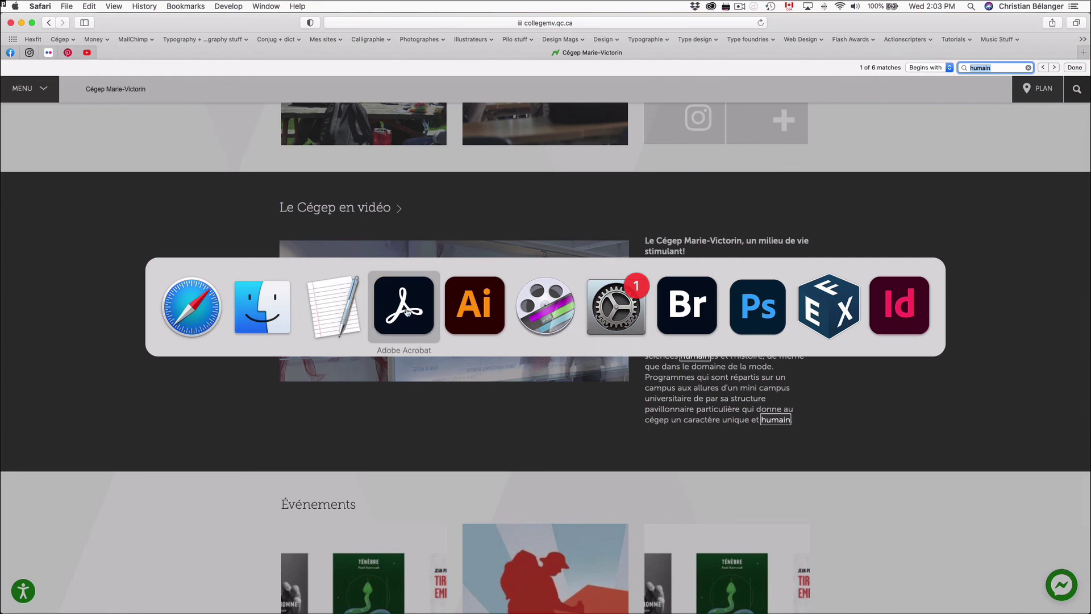
pyautogui.click(406, 312)
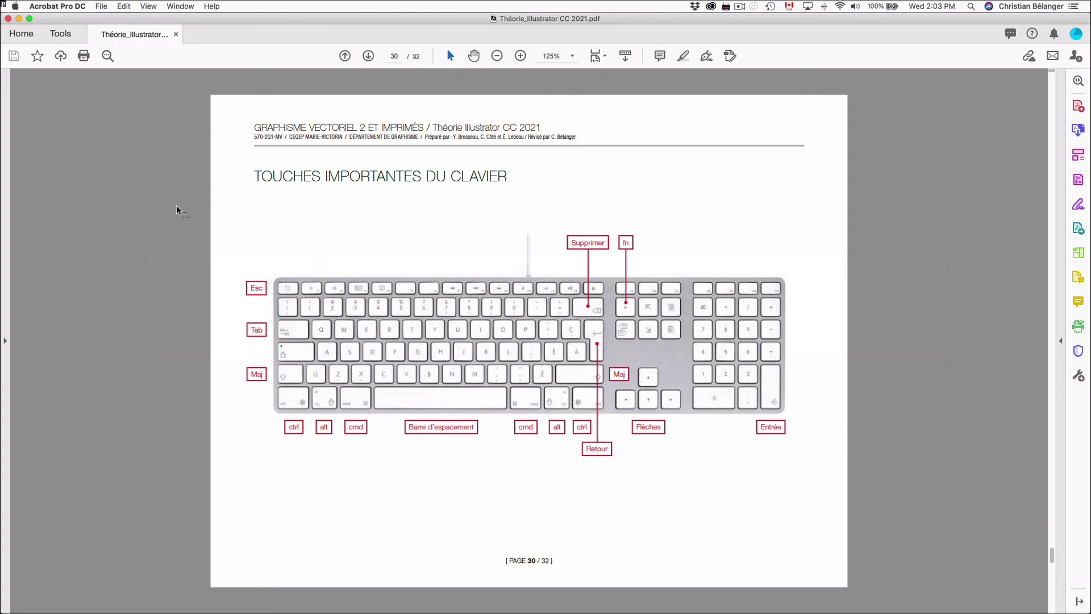
pyautogui.press('Home')
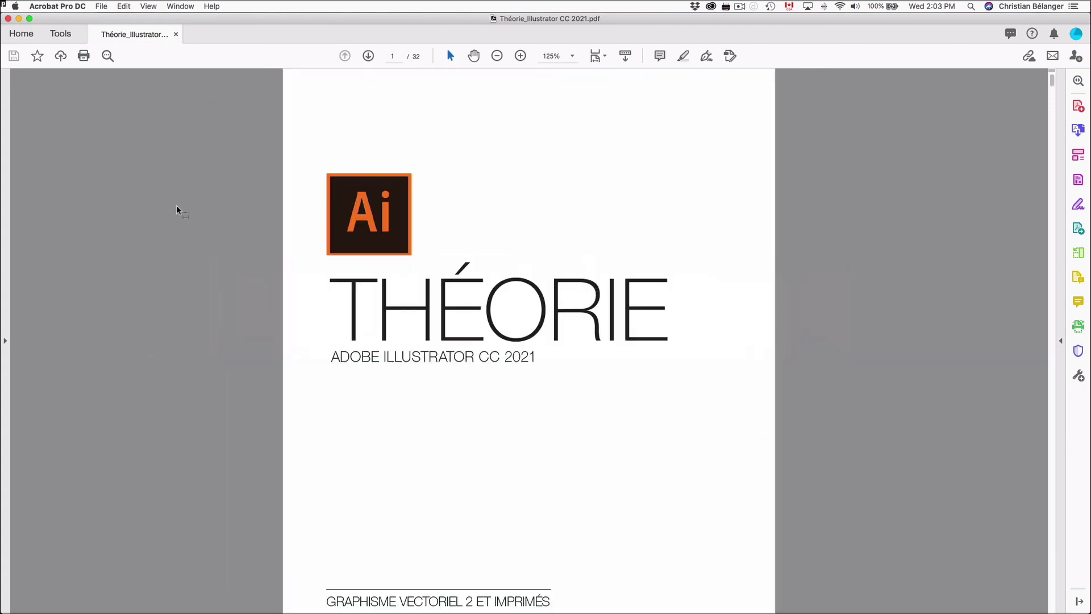
pyautogui.press('super+0')
pyautogui.press('pagedown')
pyautogui.press('pagedown')
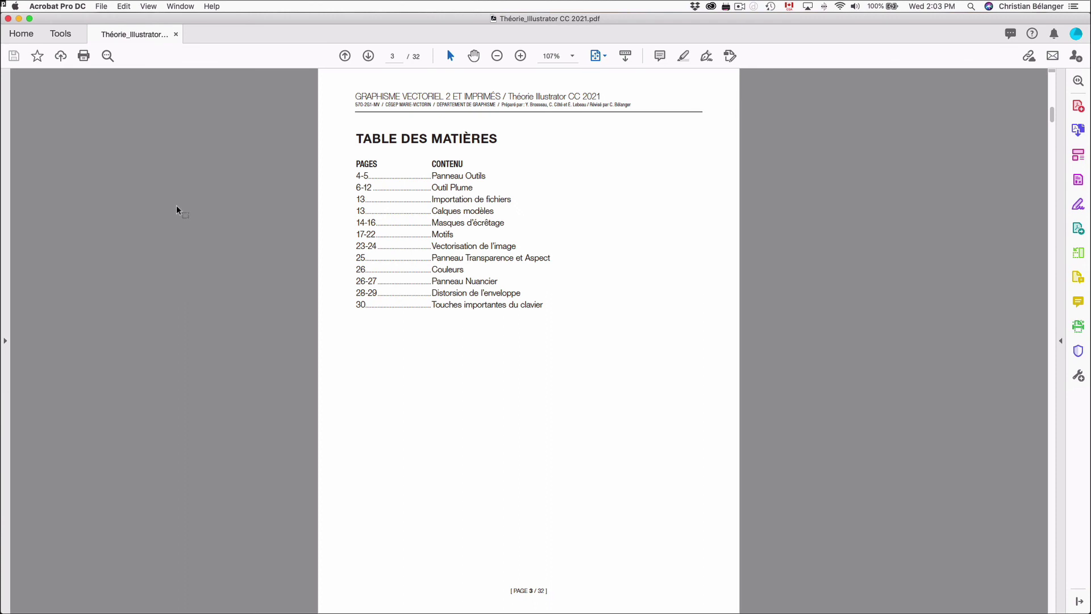
# Step: Search the PDF for the word "plume"
pyautogui.press('super+f')
pyautogui.write('pl')
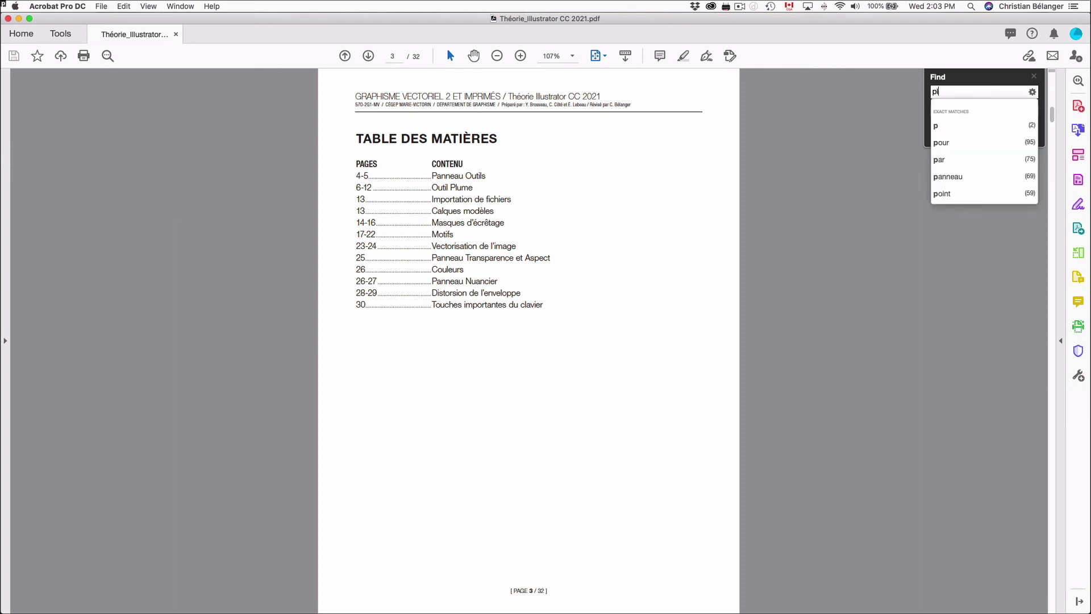
pyautogui.write('ume')
pyautogui.press('Return')
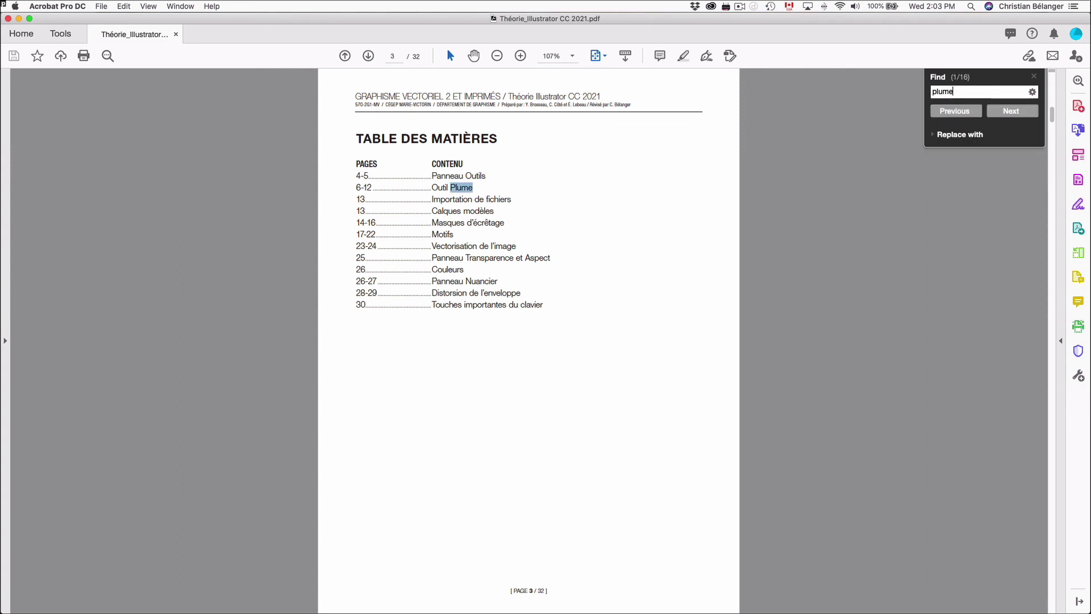
# Step: Step through the successive occurrences of "plume" in the PDF up to the "Conversion" section on page 10
pyautogui.press('Return')
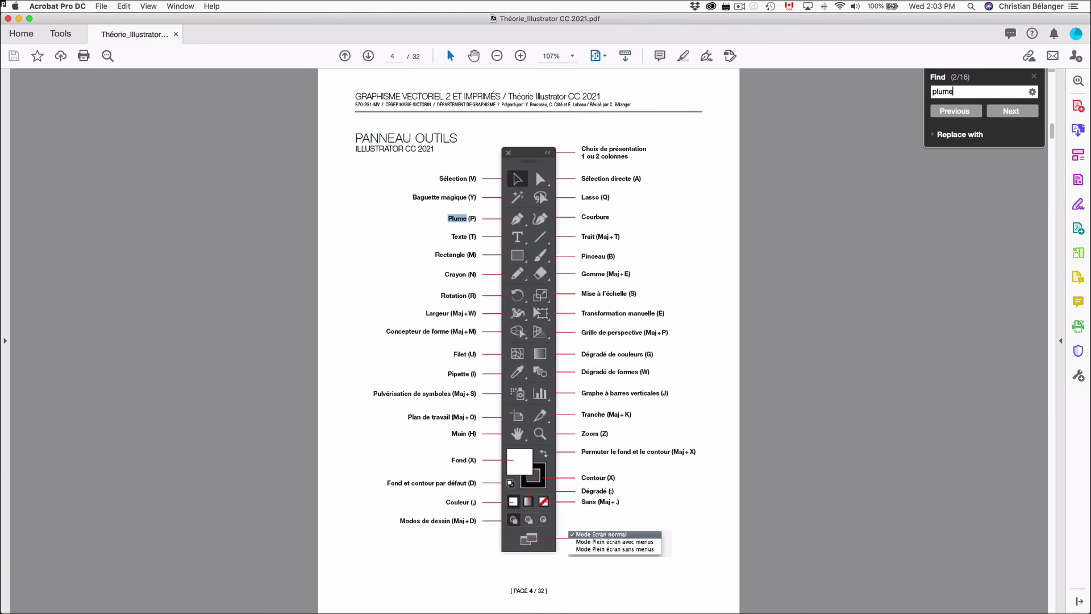
pyautogui.press('Return')
pyautogui.press('Return')
pyautogui.press('Return')
pyautogui.press('Return')
pyautogui.press('Return')
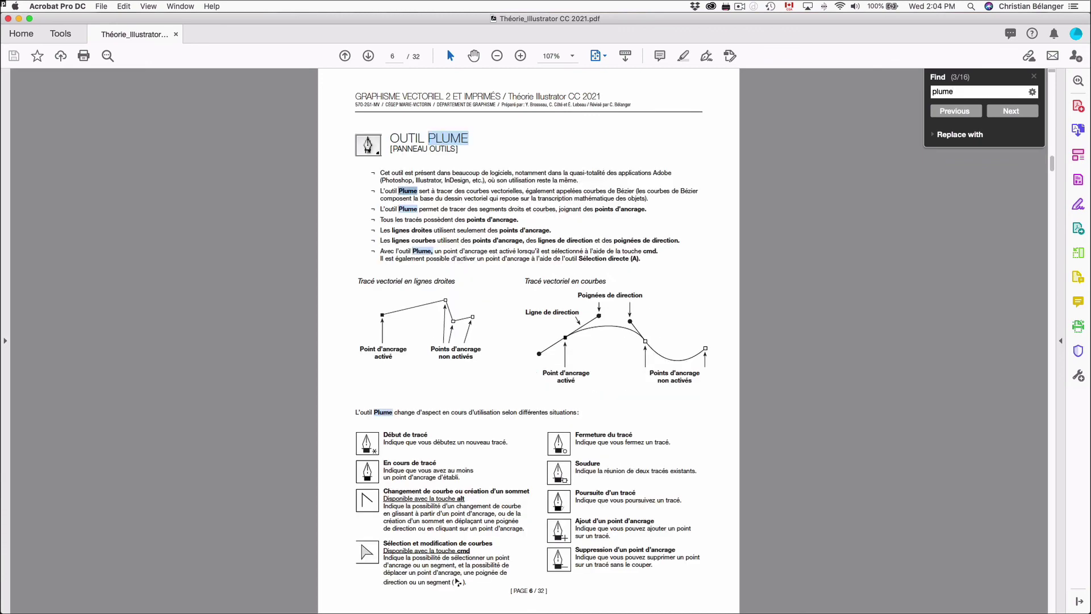
pyautogui.press('Return')
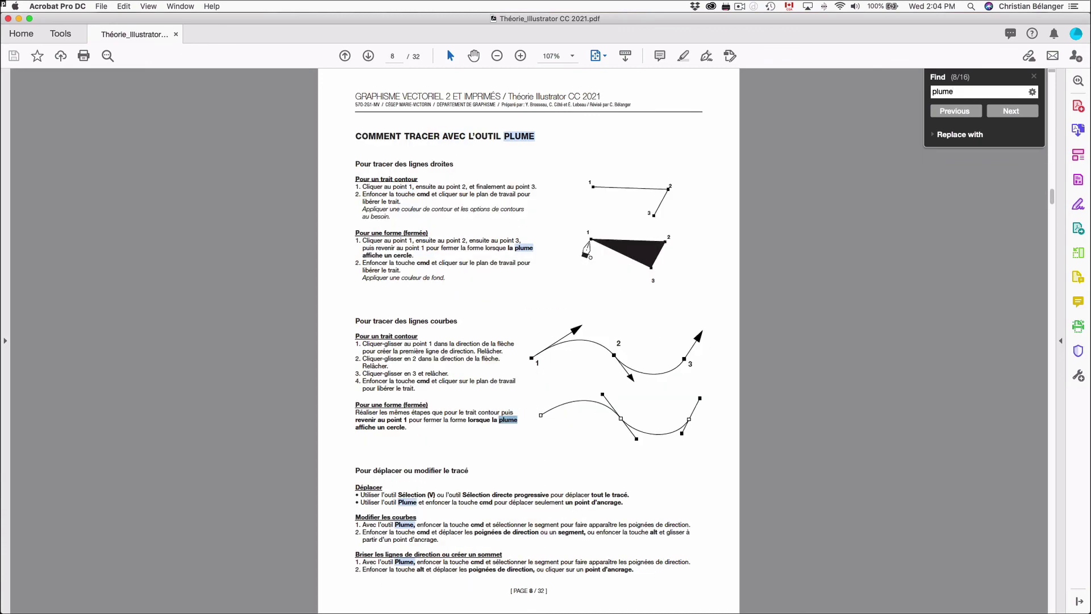
pyautogui.press('Return')
pyautogui.press('Return')
pyautogui.press('Return')
pyautogui.press('Return')
pyautogui.press('Return')
pyautogui.press('Return')
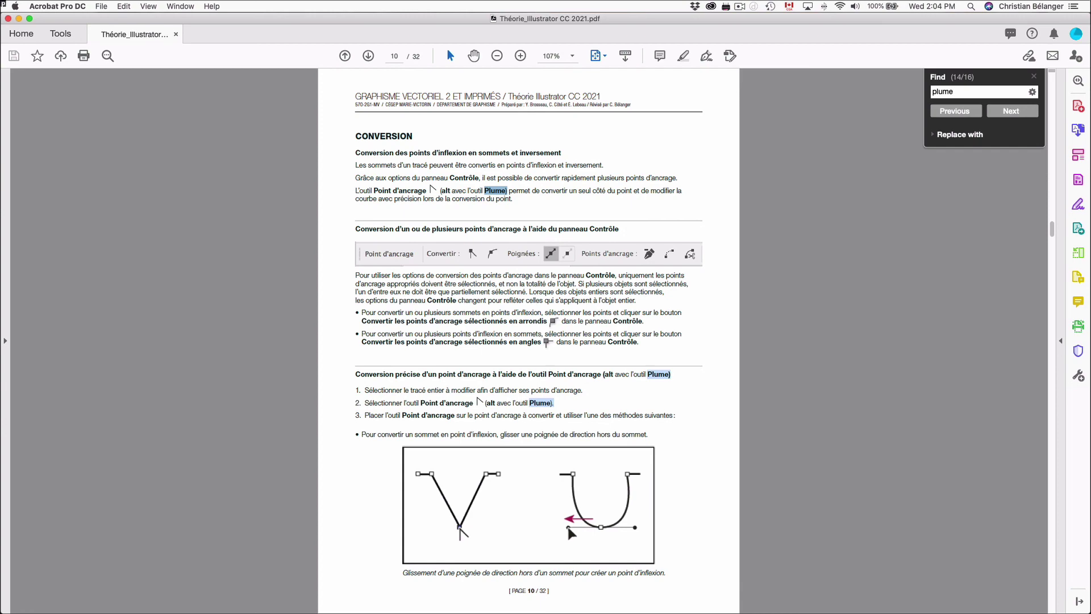
# Step: Switch to TextEdit and examine the keyboard shortcuts listed beside its file and editing commands, such as Save, Copy and Paste
pyautogui.press('super+Tab')
pyautogui.press('super+Tab')
pyautogui.press('super+Tab')
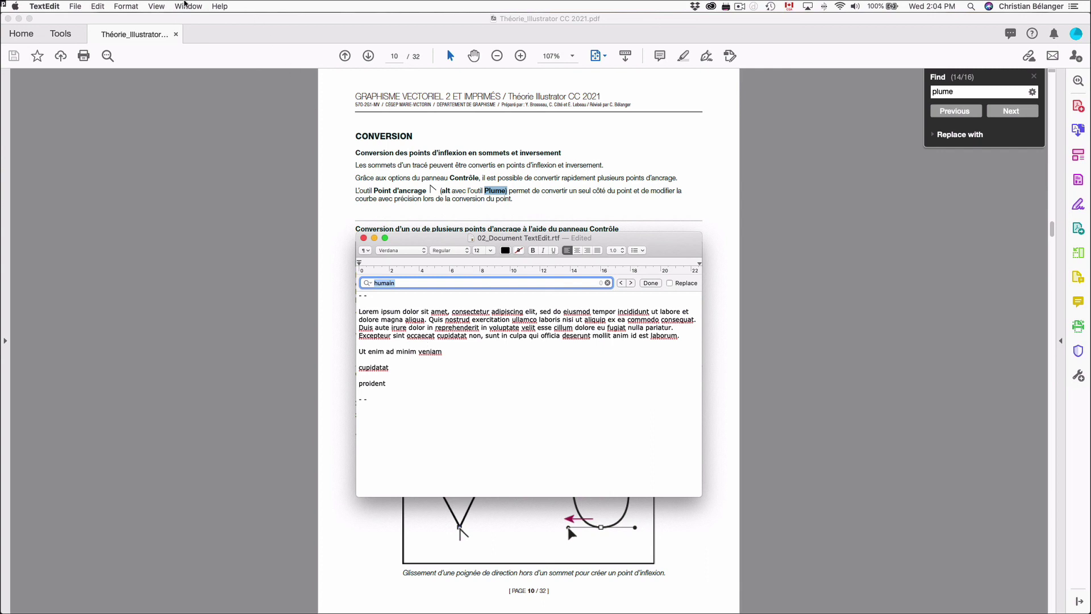
pyautogui.click(186, 5)
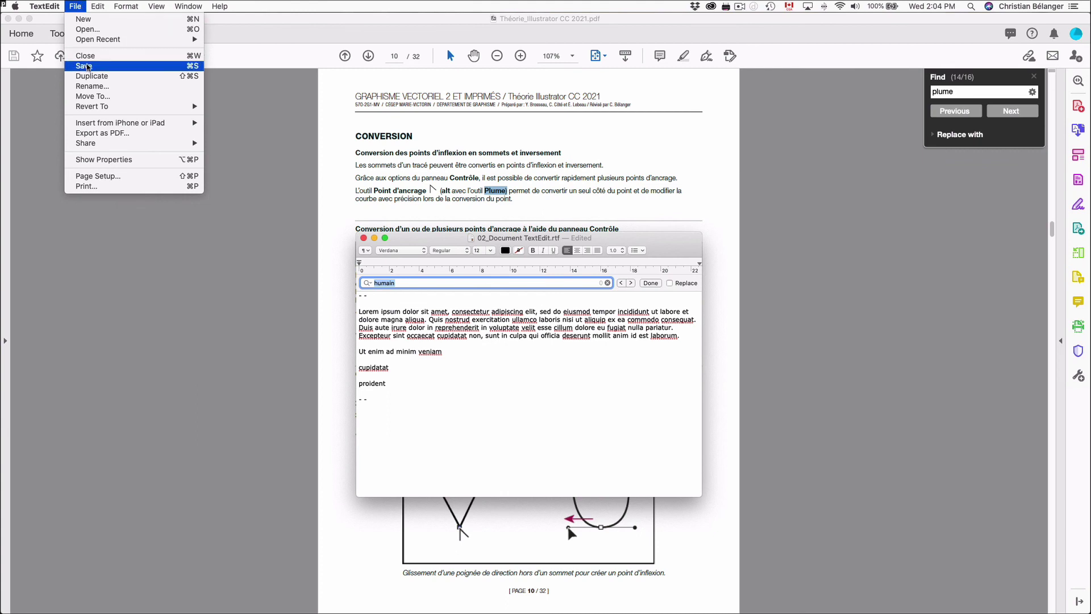
pyautogui.moveTo(95, 5)
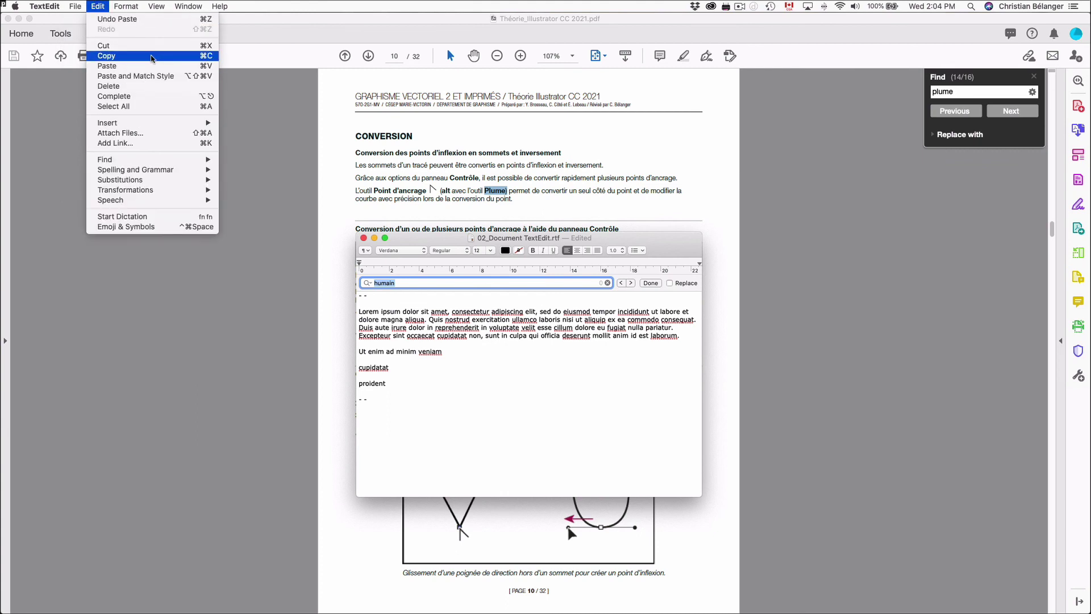
pyautogui.click(151, 56)
pyautogui.click(96, 4)
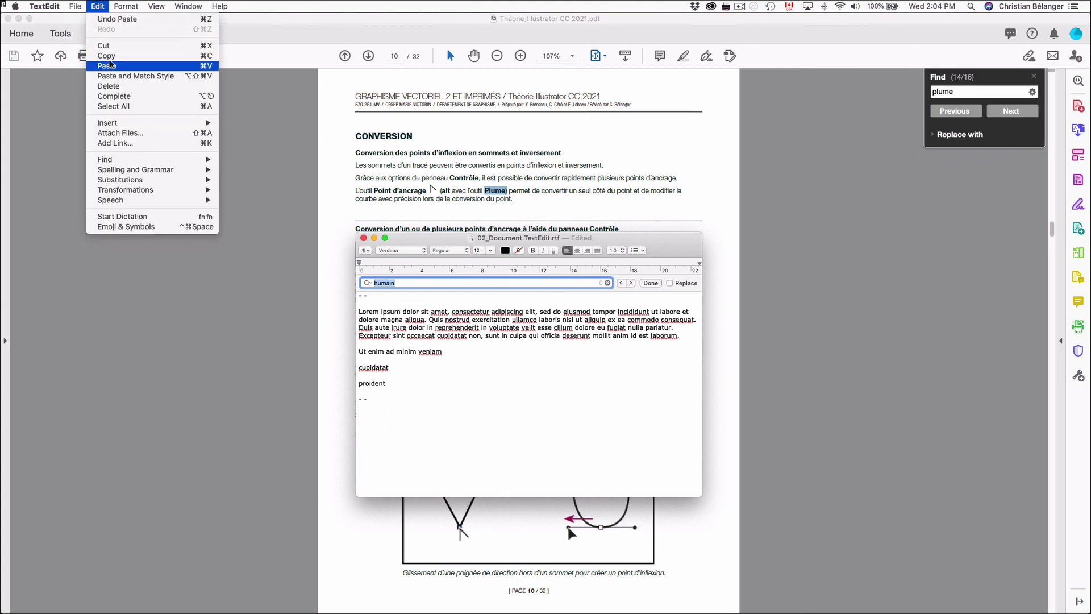
pyautogui.click(594, 480)
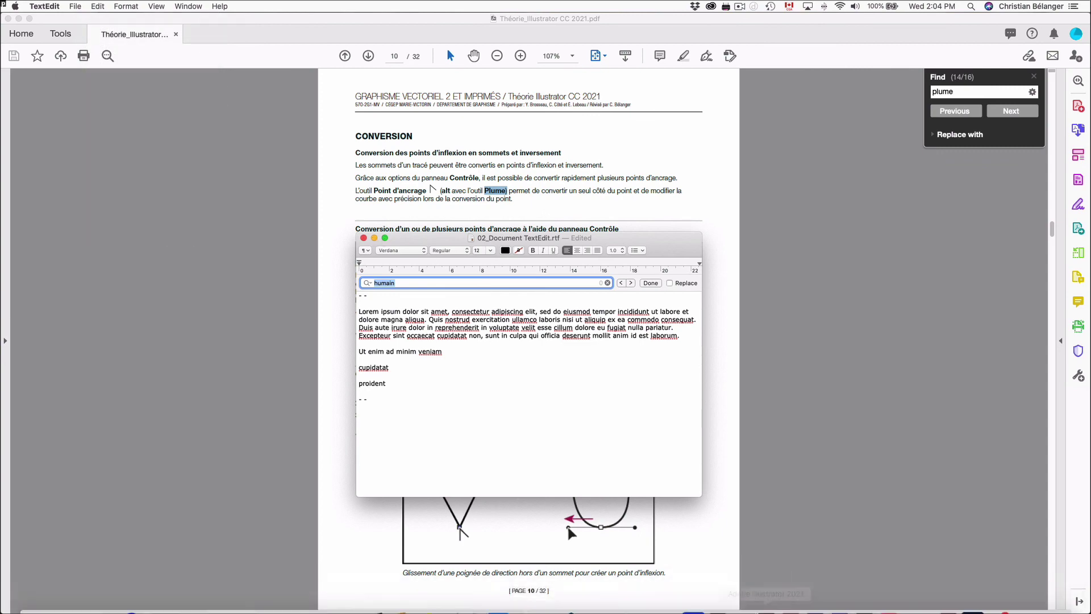
# Step: Switch to Illustrator, then bring up the switcher of running applications
pyautogui.click(766, 598)
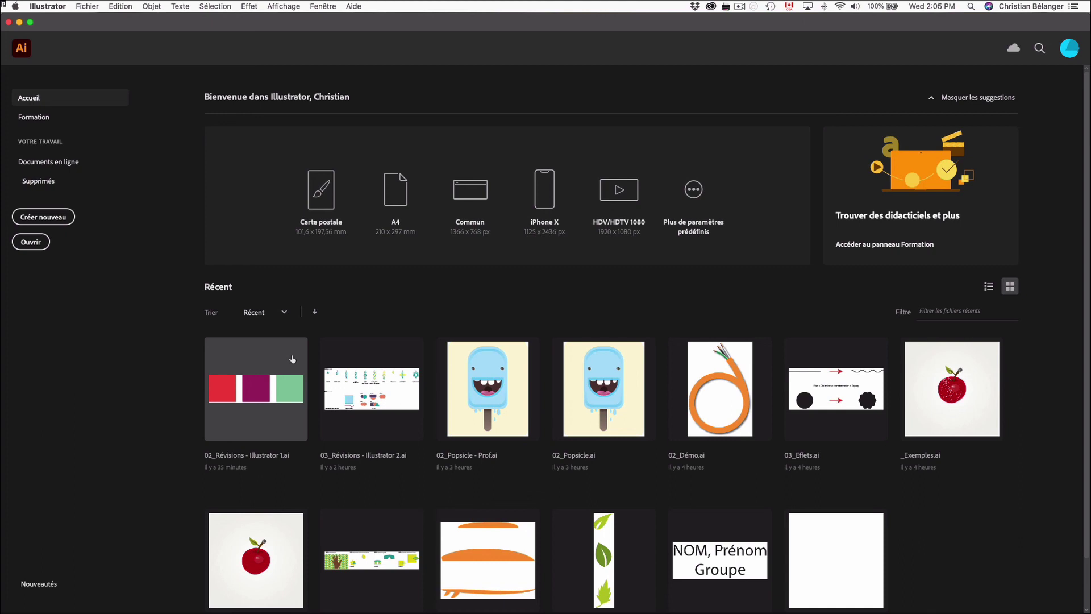
pyautogui.press('super+Tab')
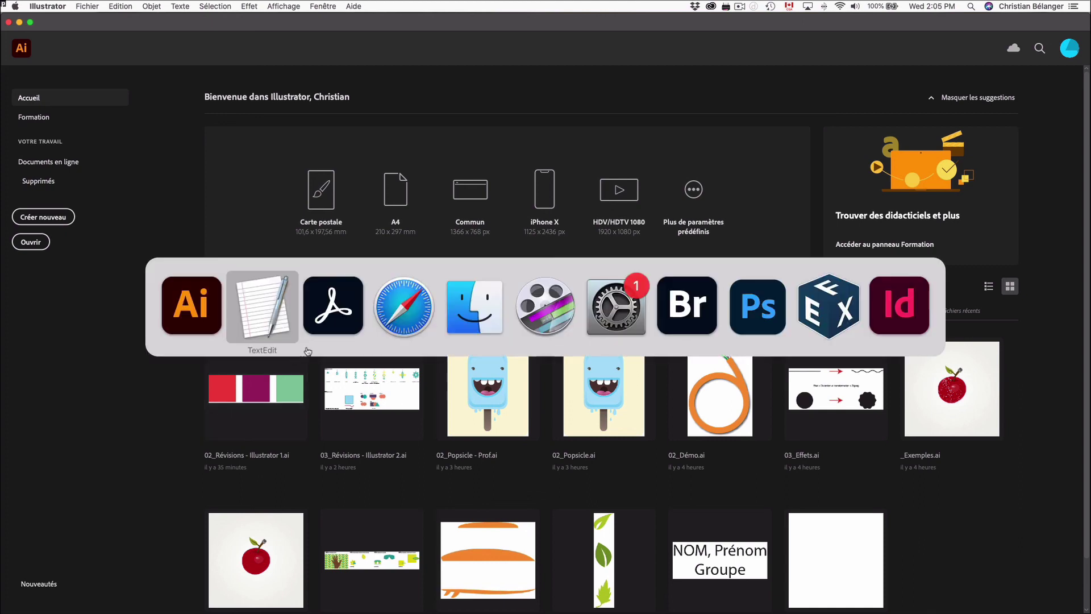